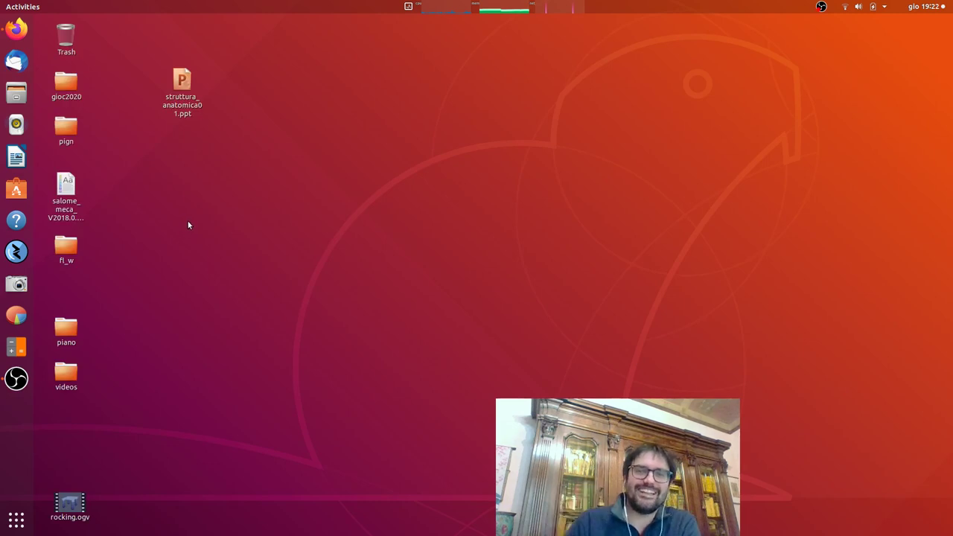
Launch salome_meca by running ./salome in a terminal opened in appli_V2019.0.3_universal.
left_click(16, 93)
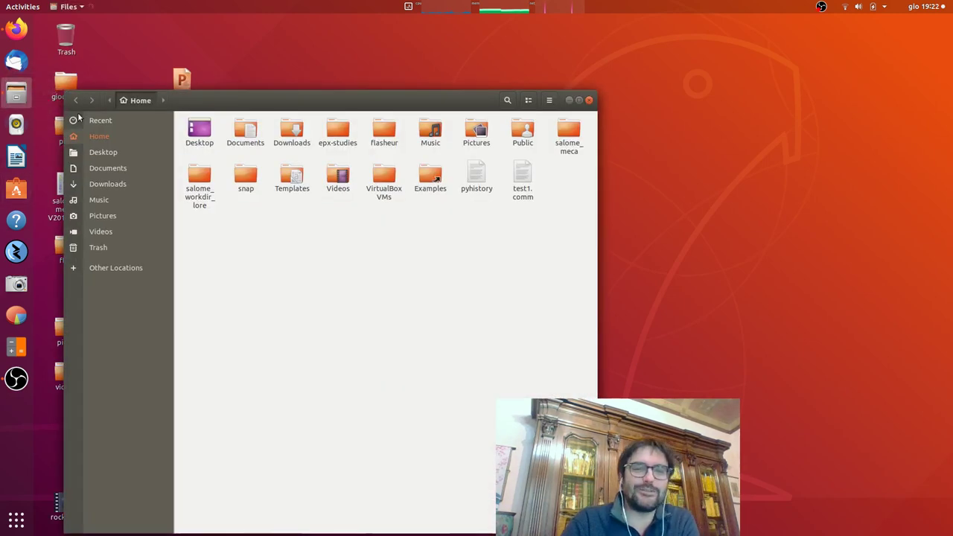
double_click(579, 138)
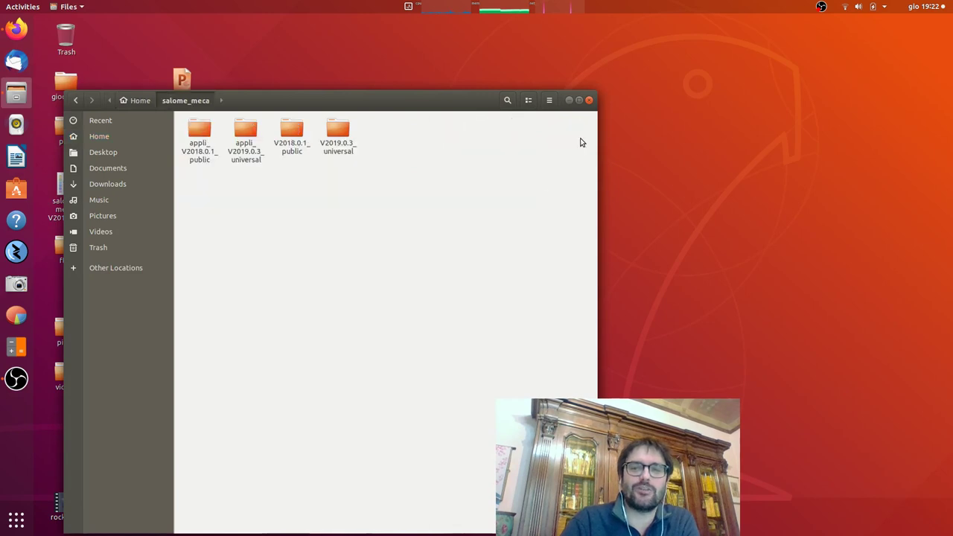
double_click(247, 142)
right_click(374, 280)
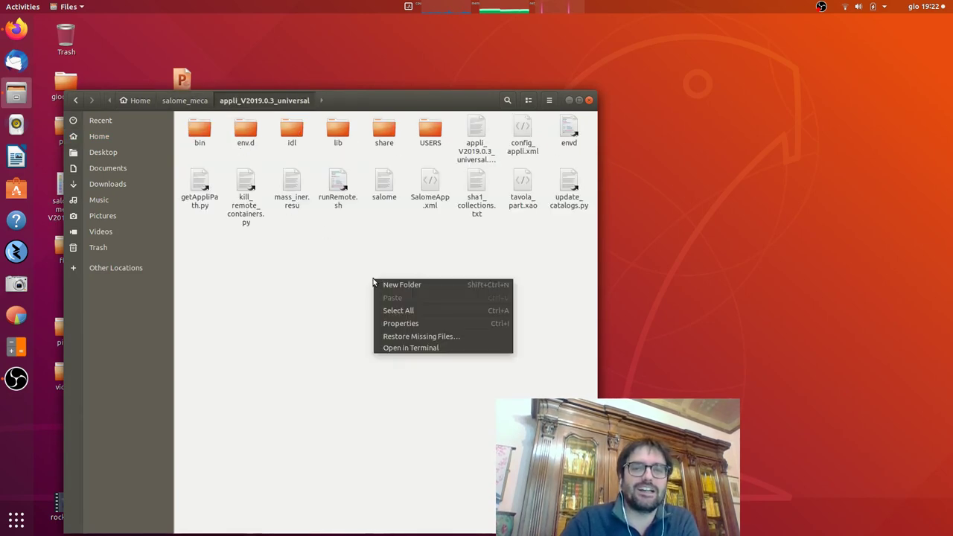
left_click(416, 349)
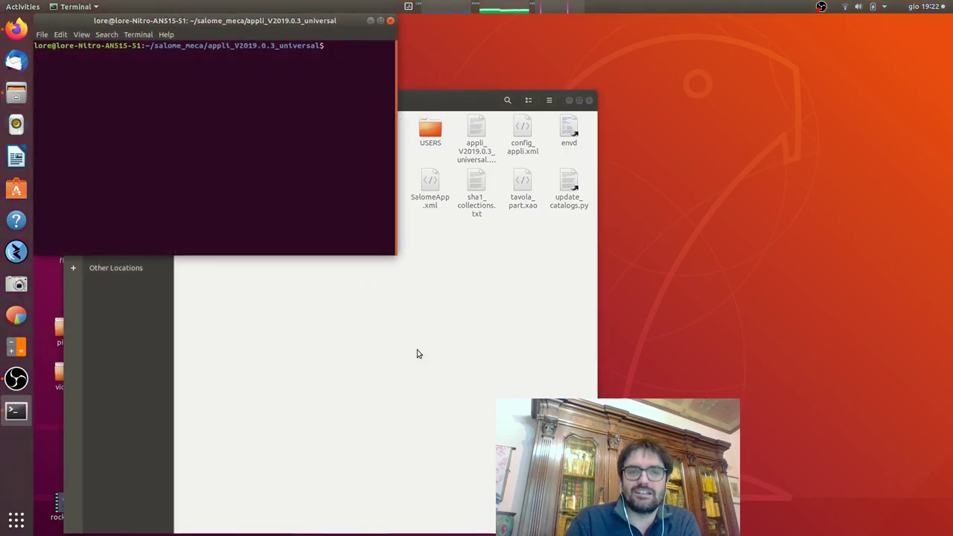
type("./salome")
key("Return")
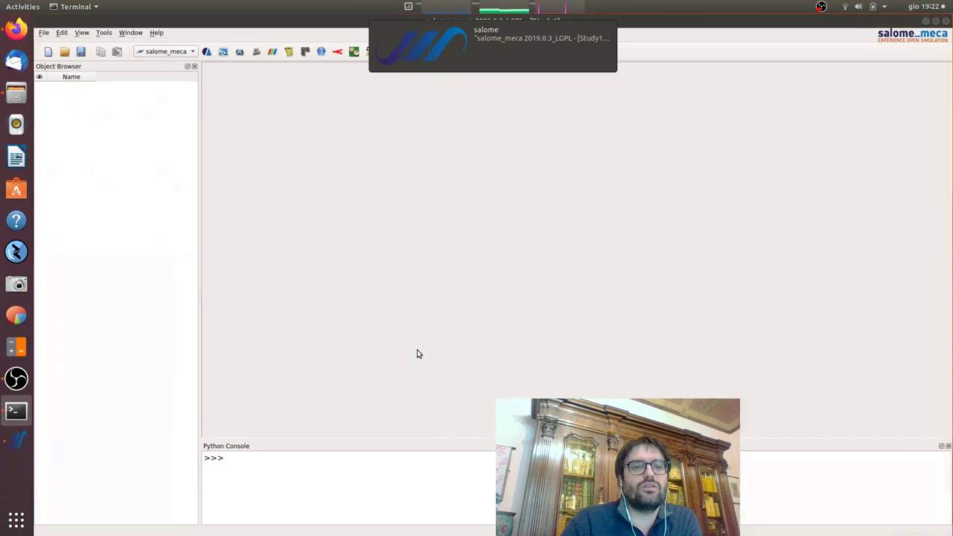
Open the beam.hdf study from the home Desktop > videos folder.
left_click(66, 50)
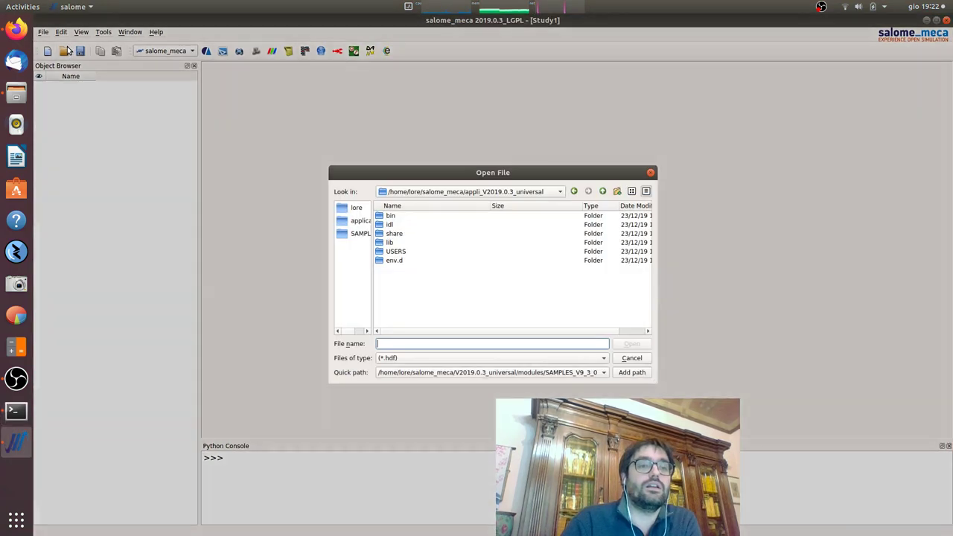
left_click(344, 210)
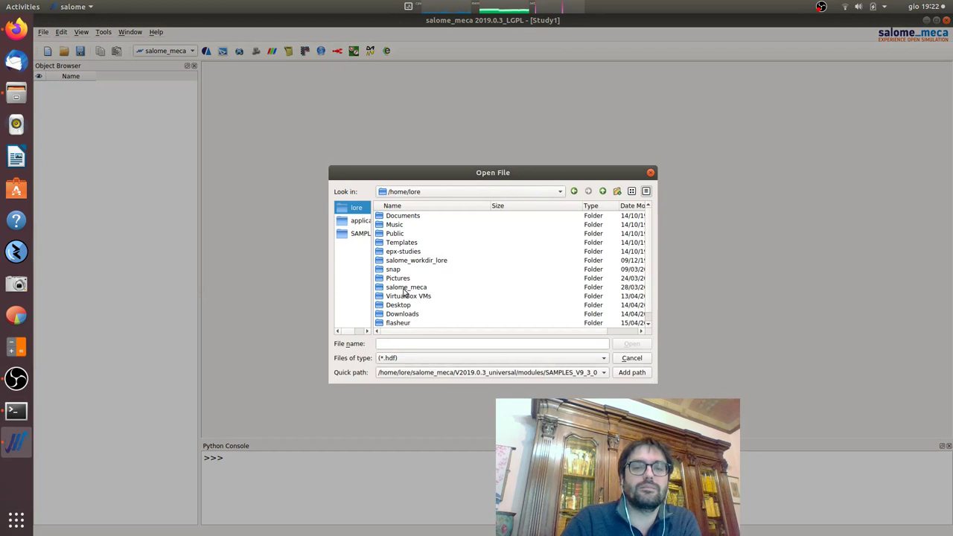
scroll(404, 293, "down", 1)
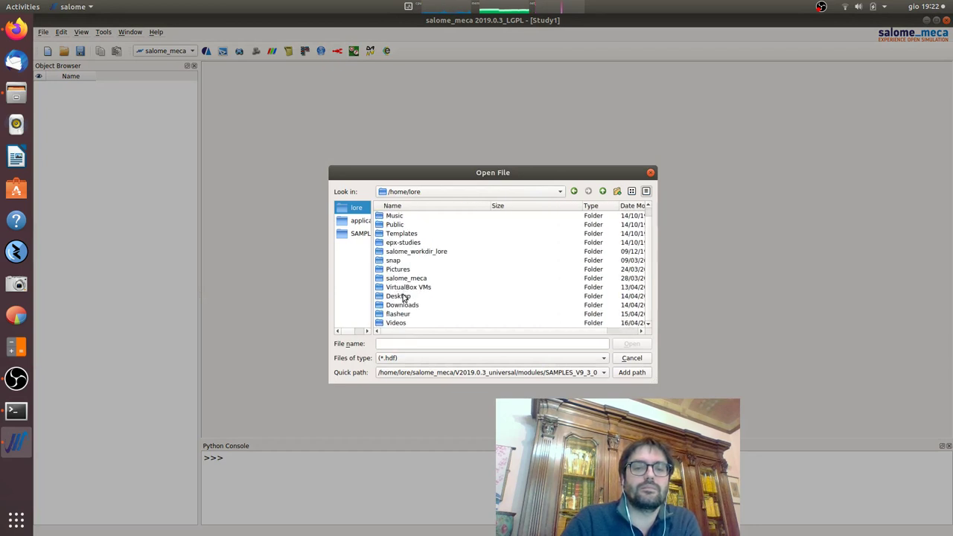
double_click(404, 297)
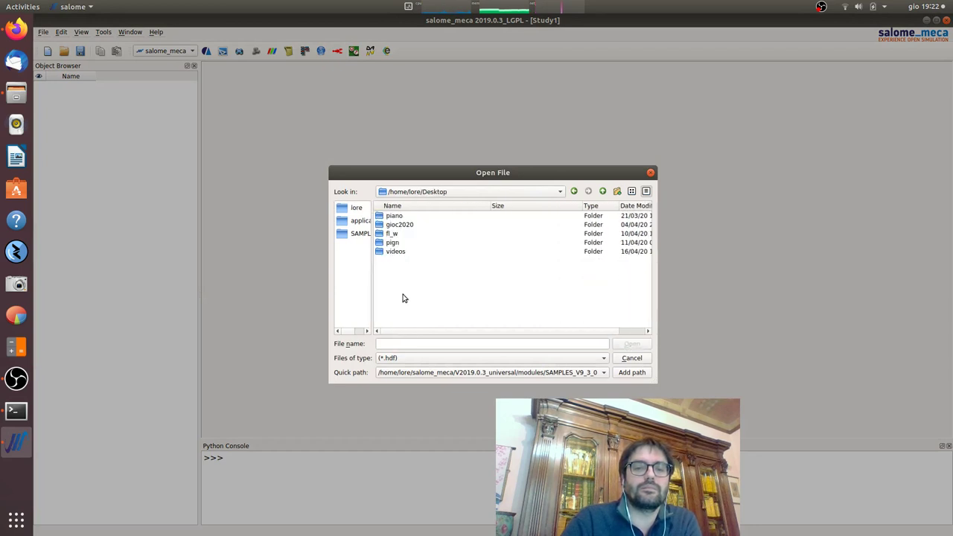
double_click(396, 253)
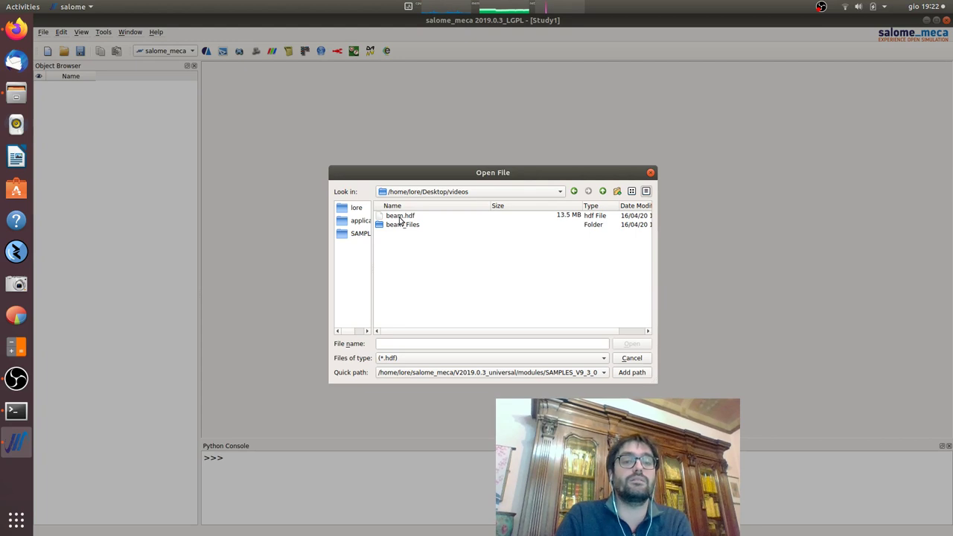
double_click(398, 217)
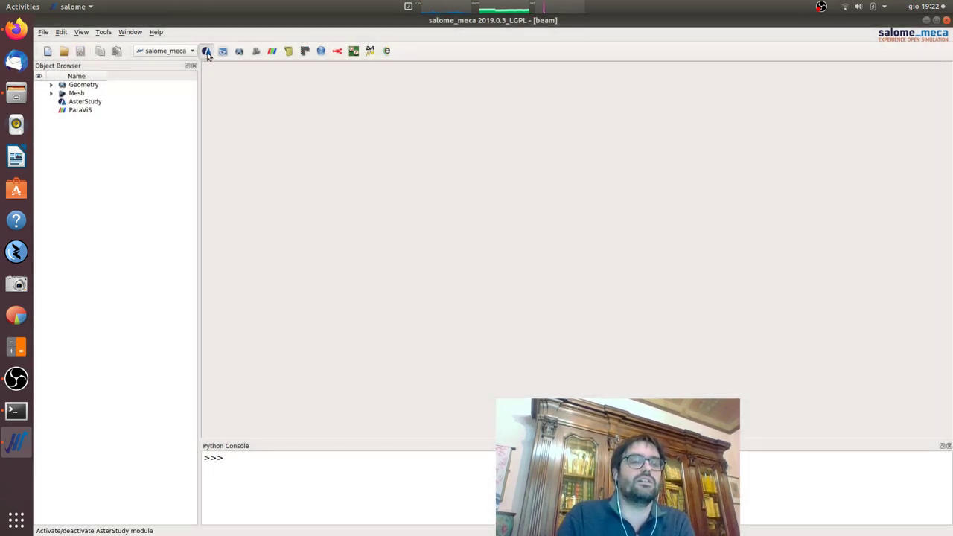
In AsterStudy, display the beam by validating Stage_1's mesh-reading command.
left_click(207, 52)
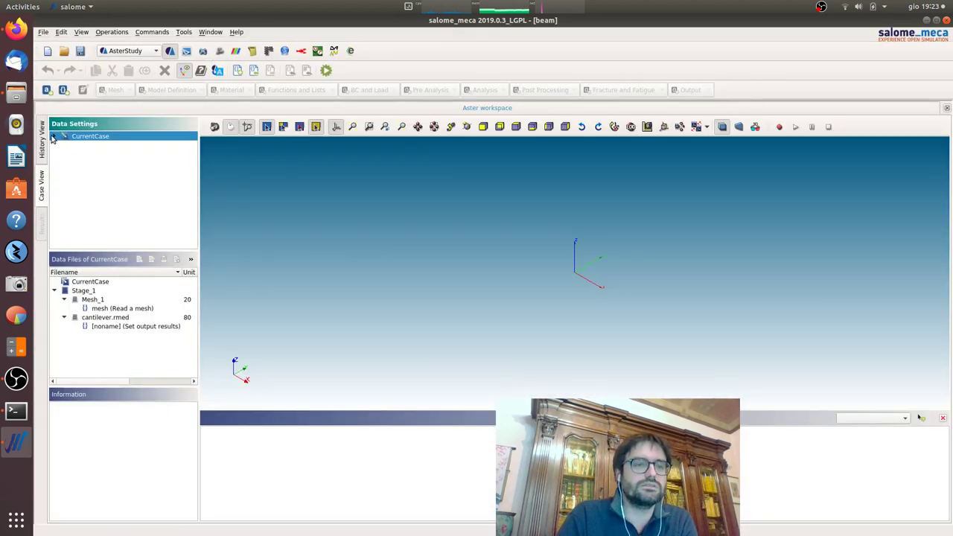
left_click(54, 137)
left_click(65, 145)
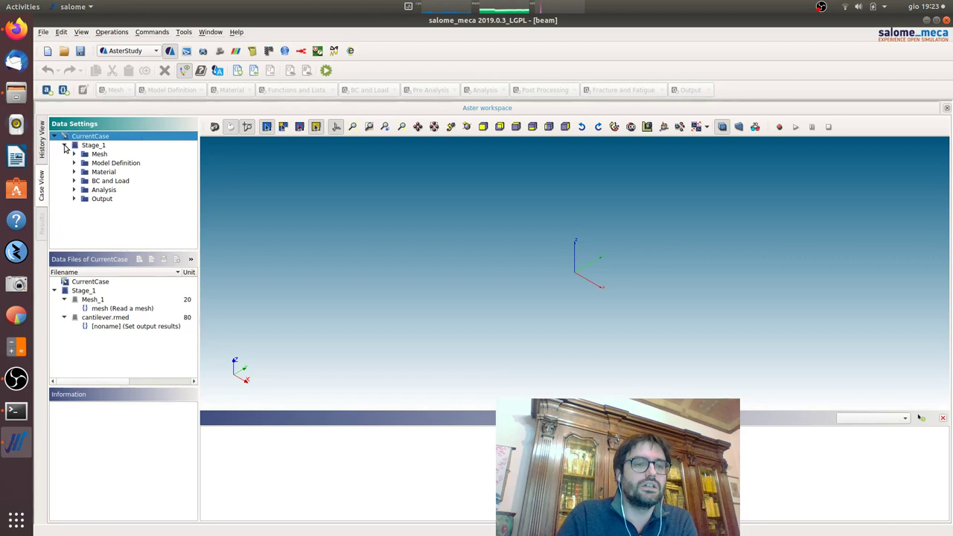
left_click(74, 155)
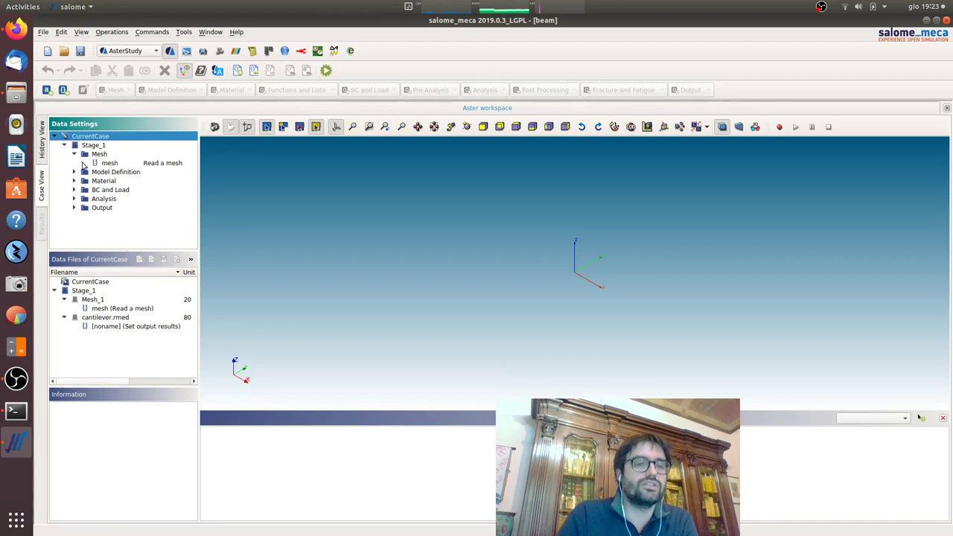
double_click(131, 163)
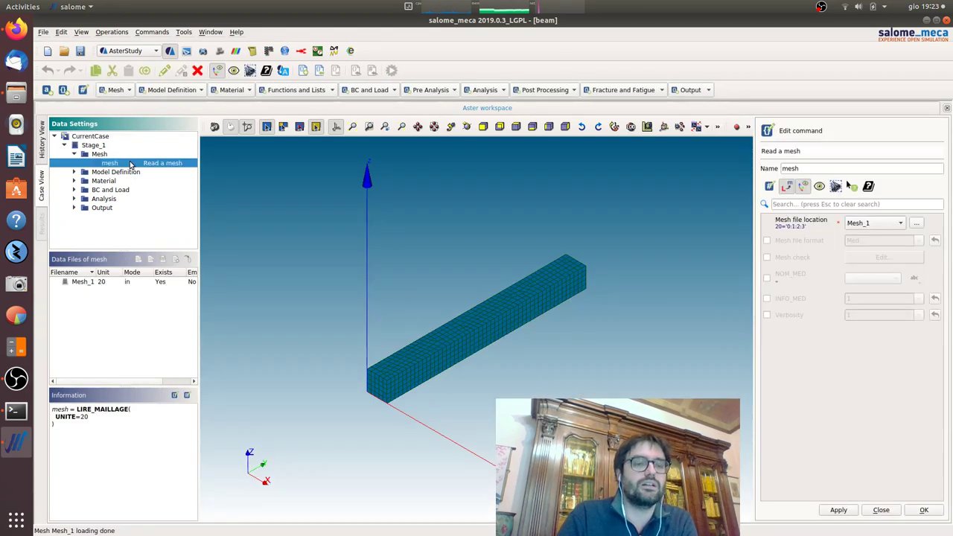
left_click(920, 509)
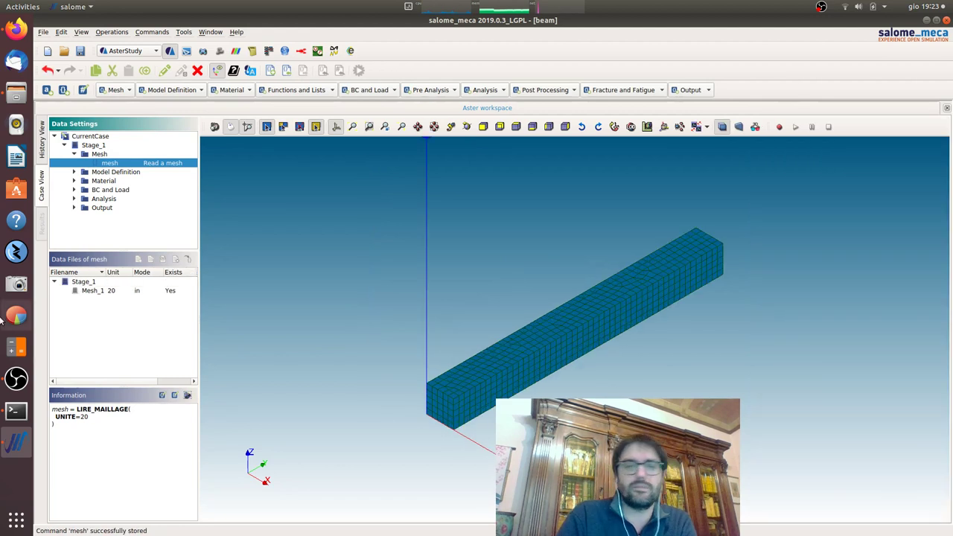
Show the reslin static analysis under Analysis and browse the Post Processing commands.
left_click(74, 199)
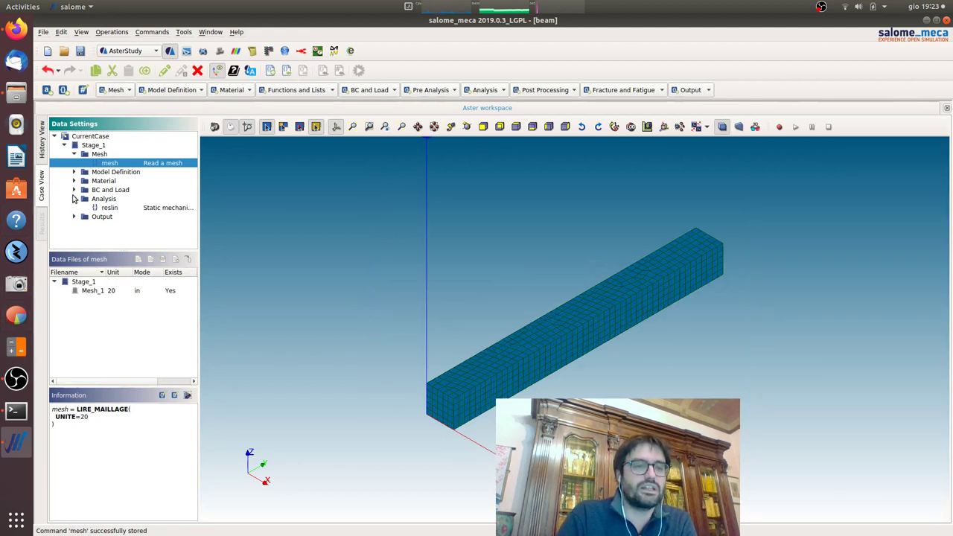
left_click(165, 211)
left_click(549, 92)
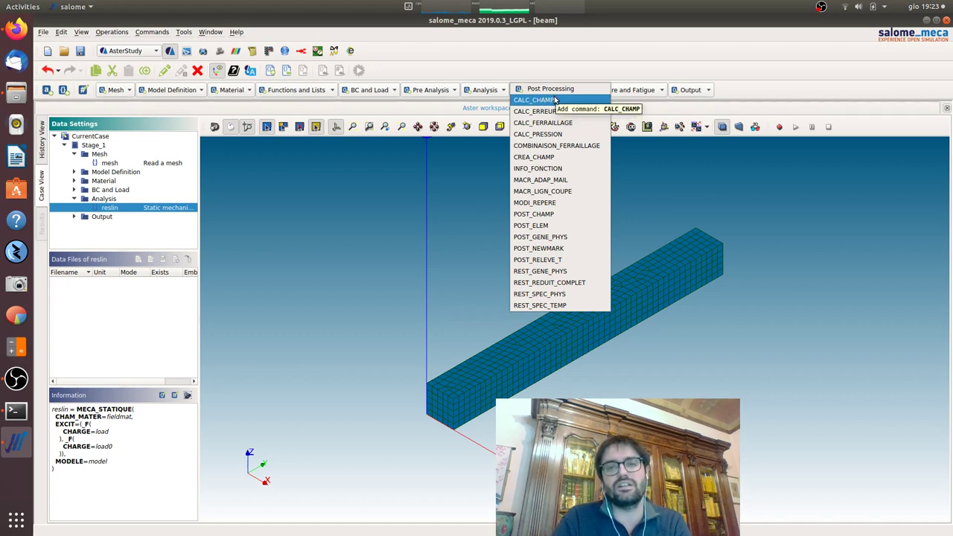
Add a CALC_CHAMP step that reuses the input object, keeping reslin as its result.
left_click(555, 100)
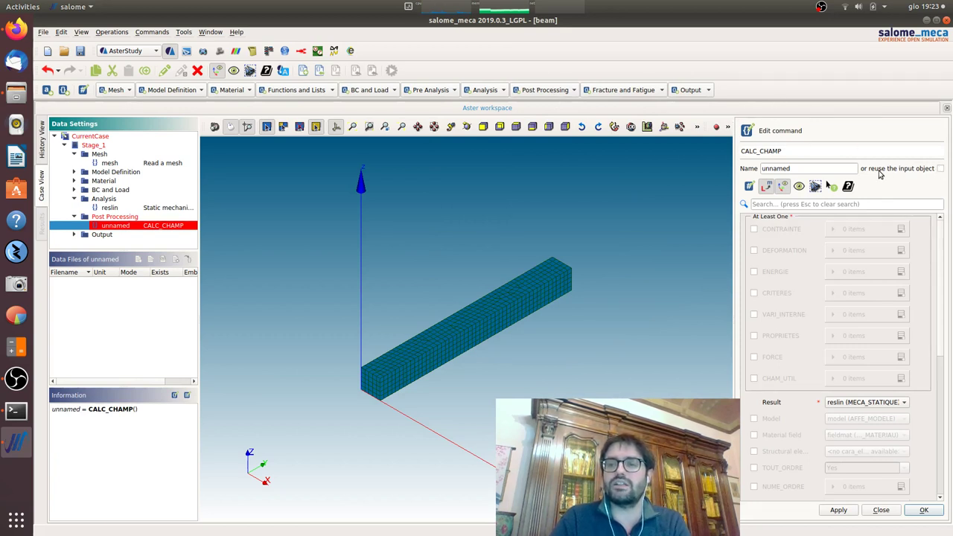
left_click(941, 170)
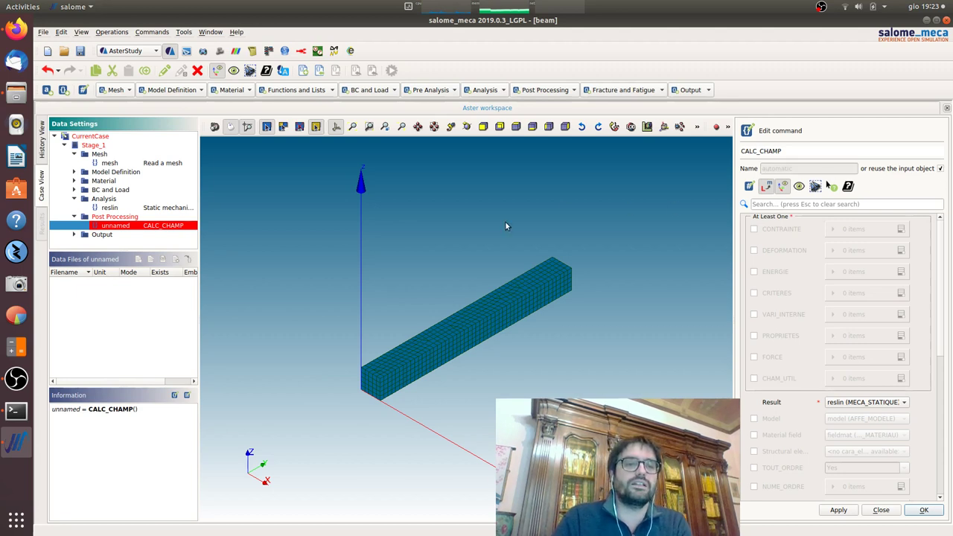
left_click(156, 207)
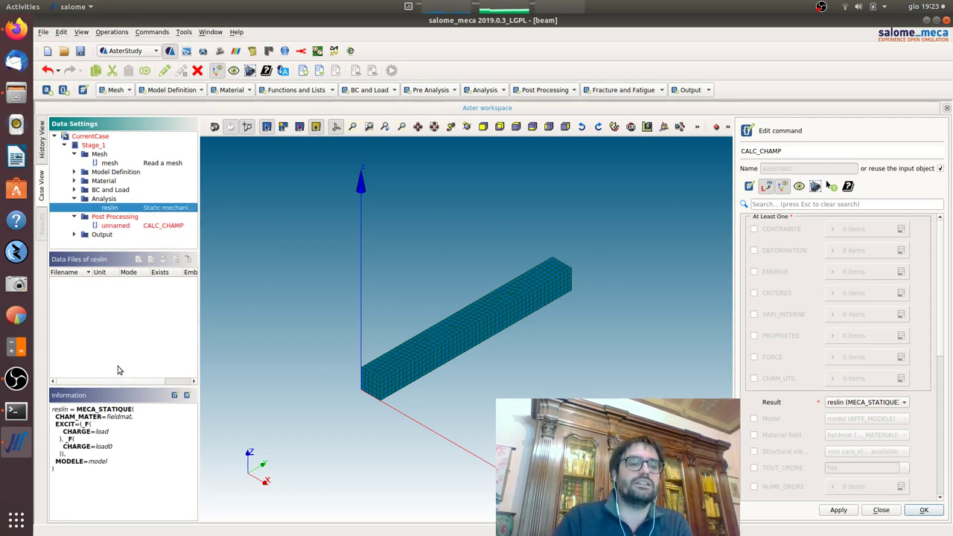
left_click(146, 227)
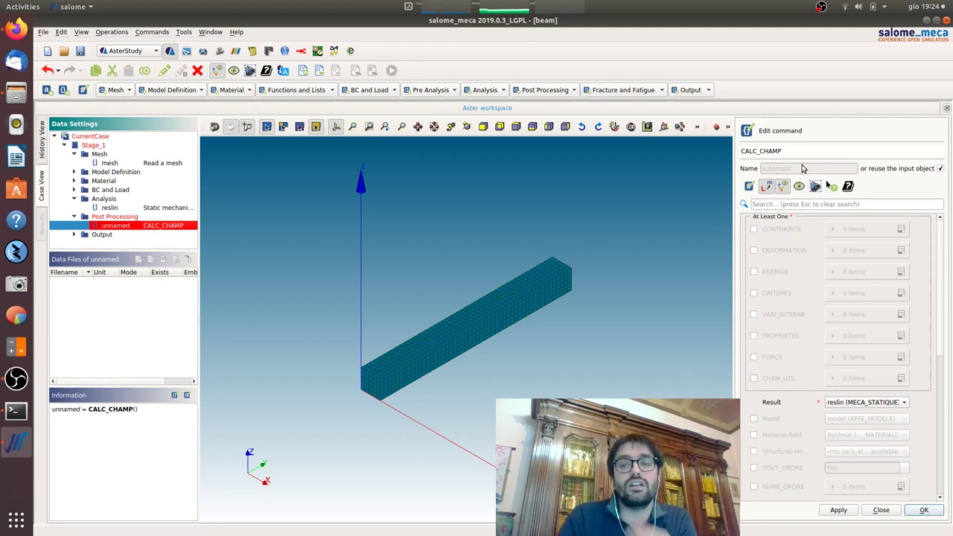
Request SIGM_ELNO and SIGM_NOEU stress fields in CALC_CHAMP, then switch to the code_aster website.
left_click(753, 230)
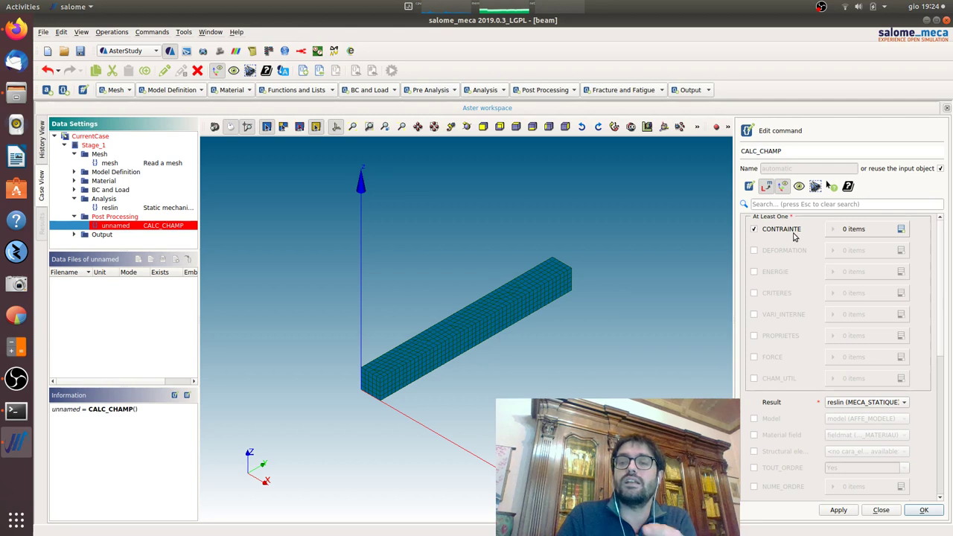
left_click(902, 229)
left_click(867, 252)
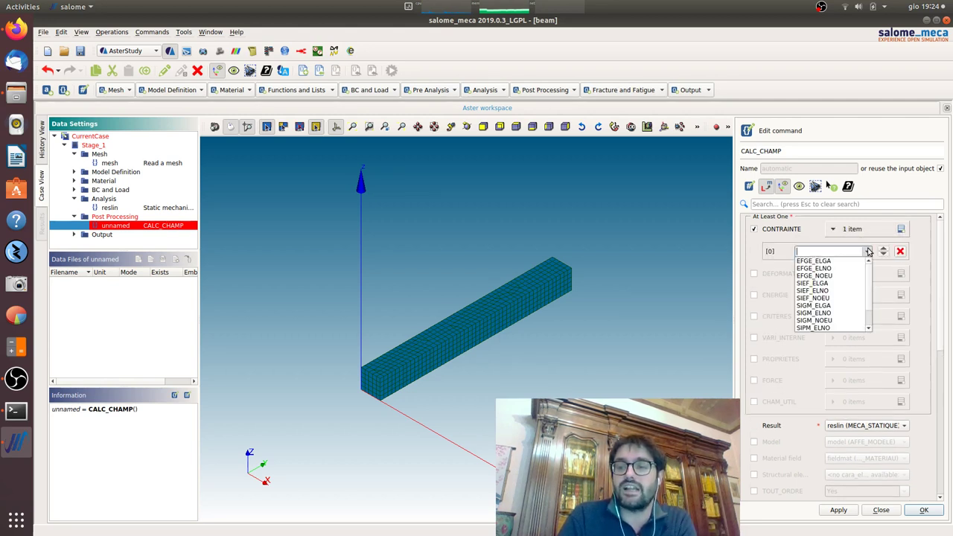
left_click(843, 314)
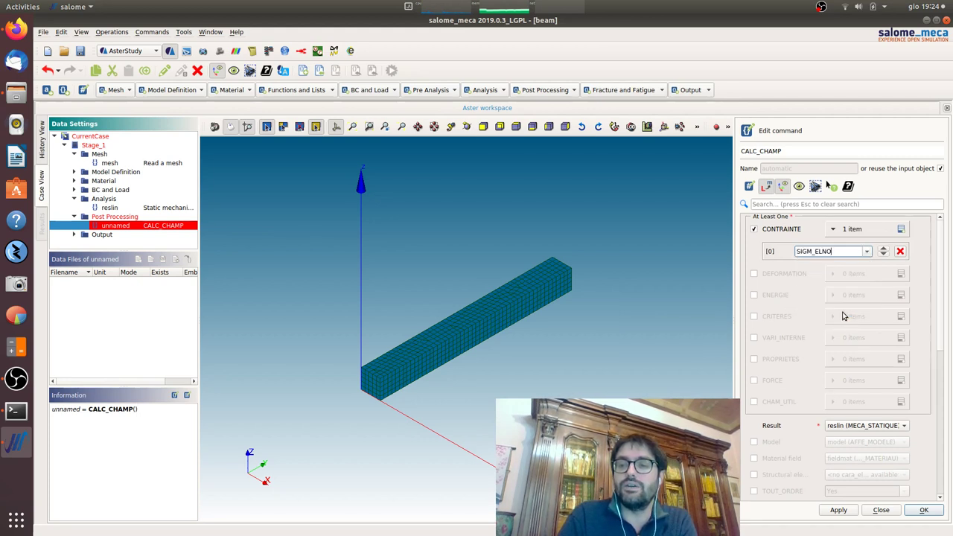
left_click(901, 229)
left_click(865, 270)
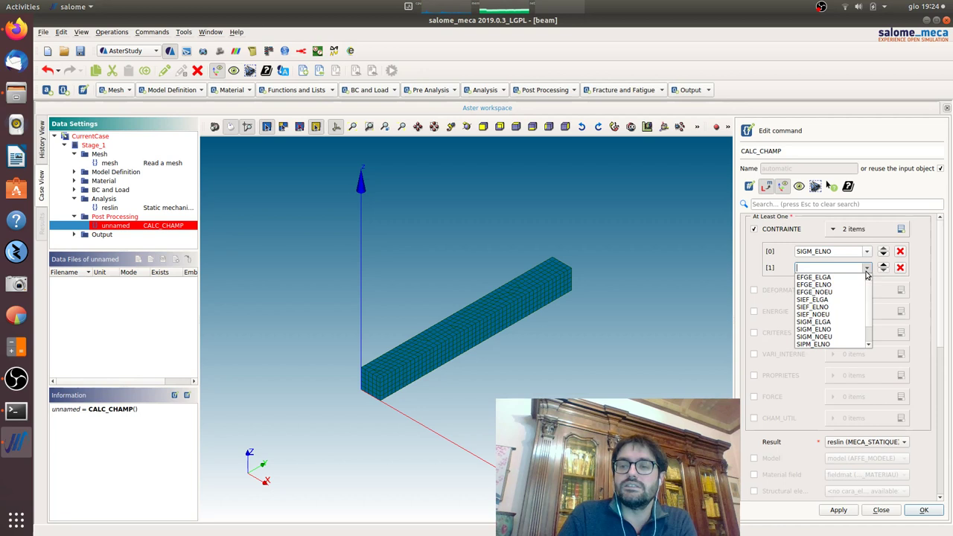
left_click(845, 338)
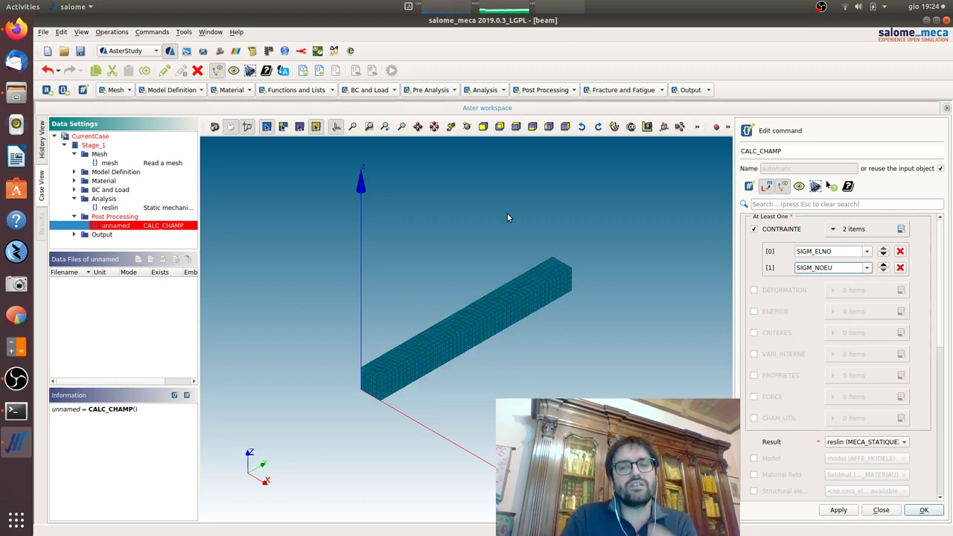
left_click(16, 28)
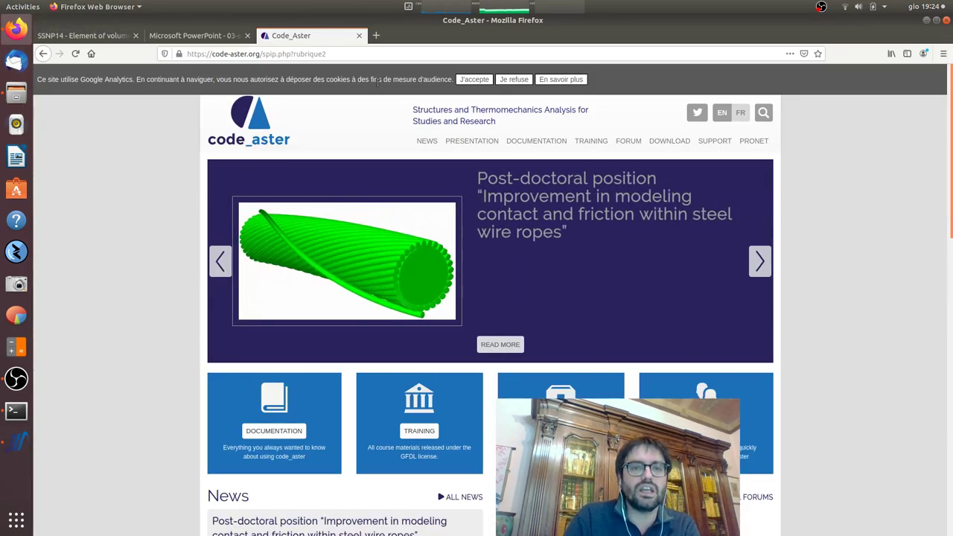
Go to TRAINING and open the 'Module 1 : Basic training' page.
left_click(595, 141)
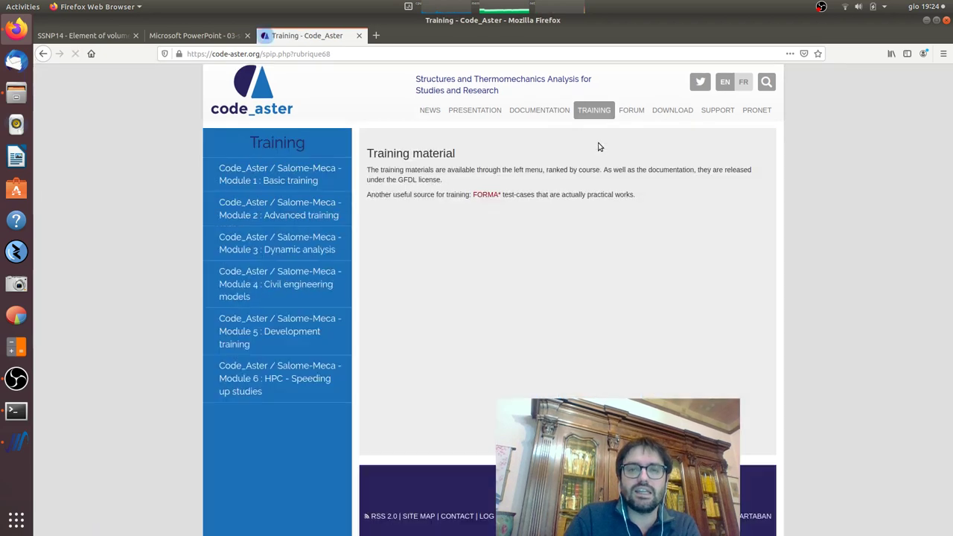
left_click(273, 179)
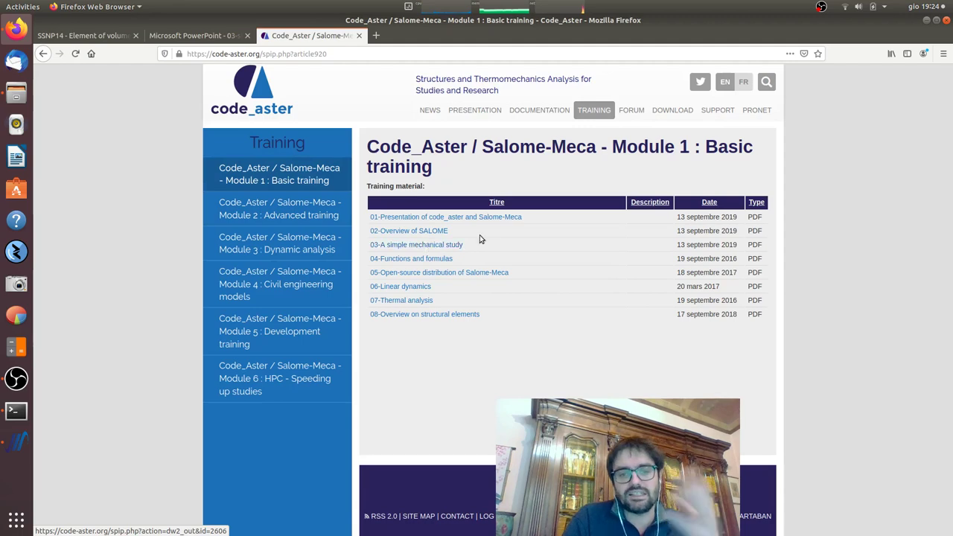
Show slide 30 of the step-by-step calculation PDF explaining ELGA, ELNO and NOEU fields.
left_click(192, 36)
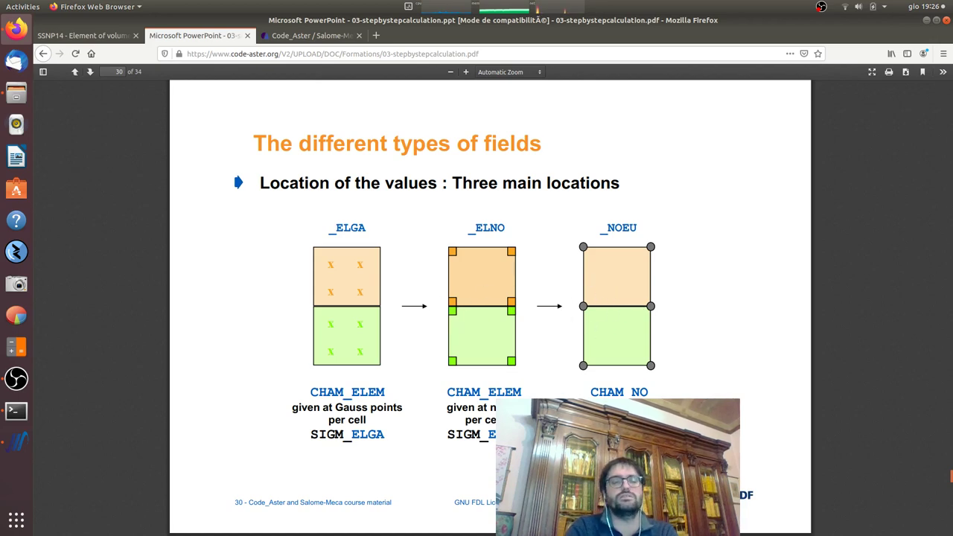
Back in salome_meca, add EPSI_NOEU as a DEFORMATION field in CALC_CHAMP.
left_click(16, 442)
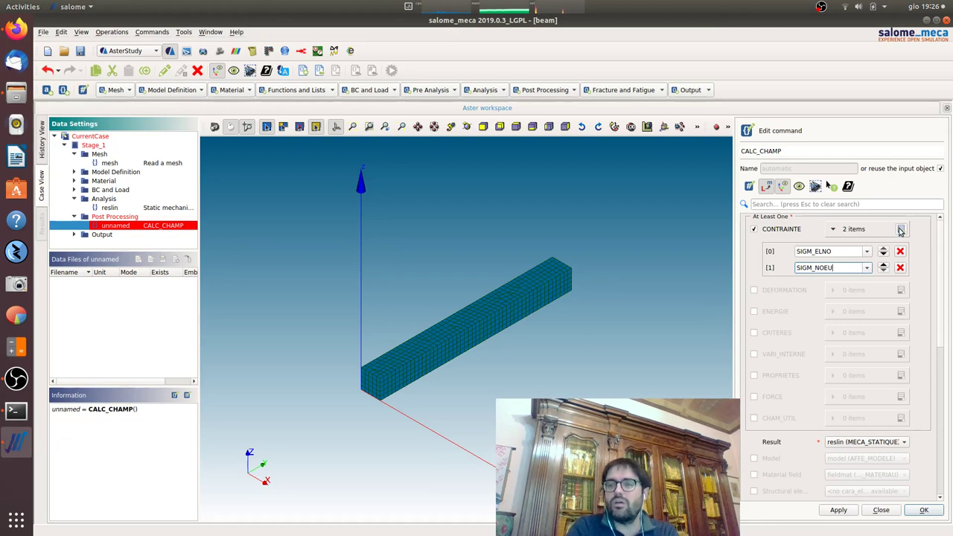
left_click(754, 290)
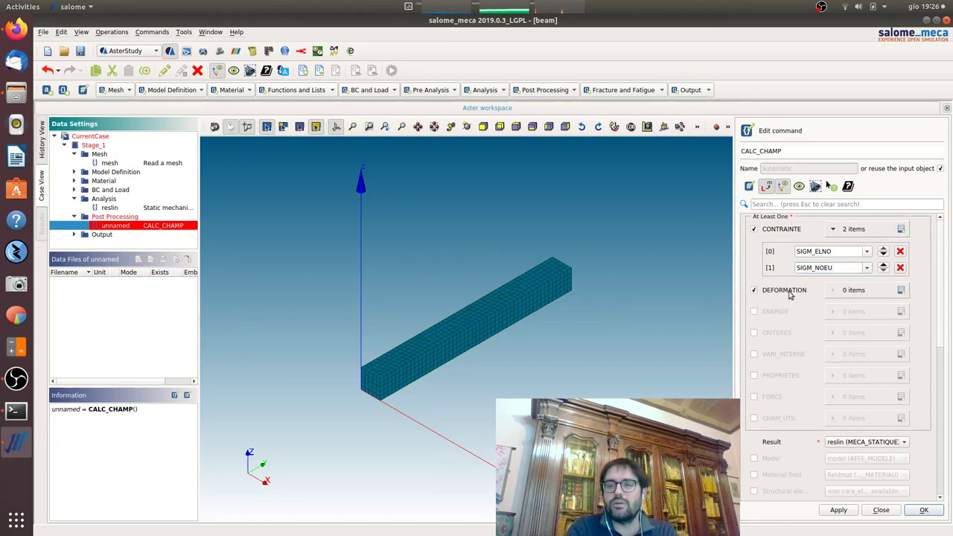
left_click(900, 290)
left_click(867, 312)
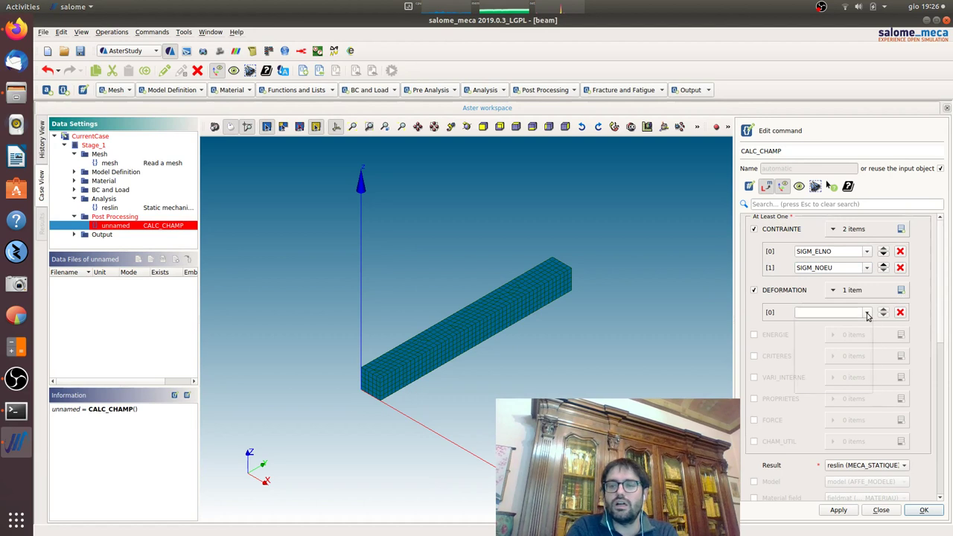
left_click(869, 388)
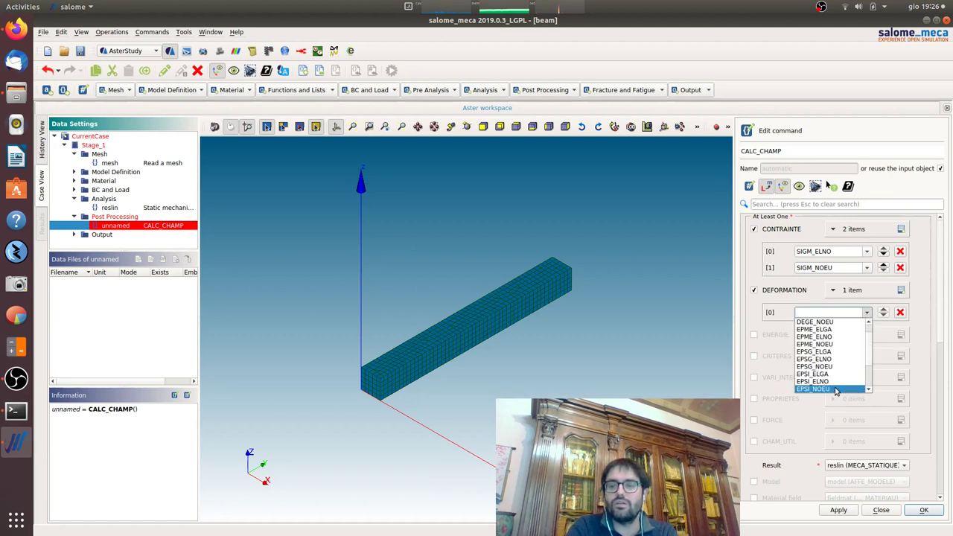
left_click(836, 389)
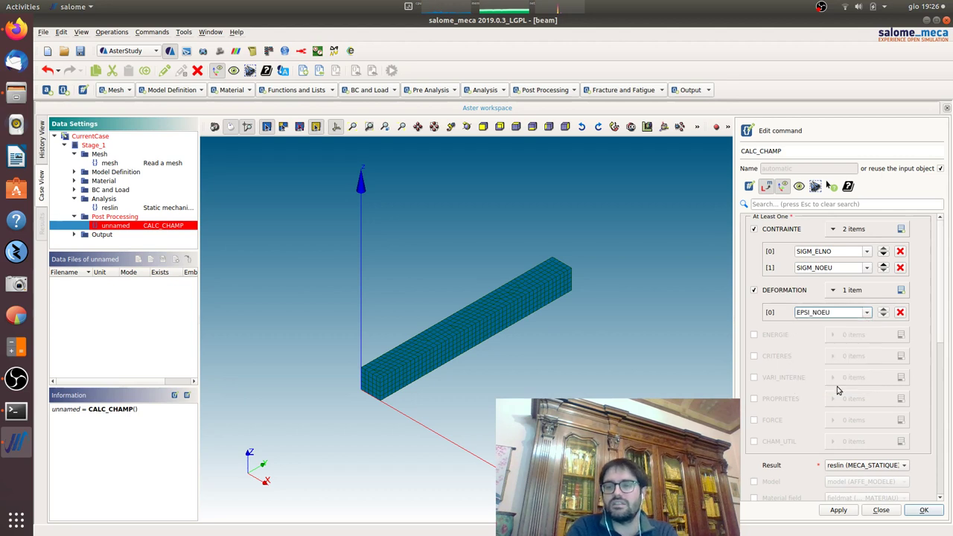
Add REAC_NODA nodal reactions as a FORCE field in CALC_CHAMP.
left_click(753, 420)
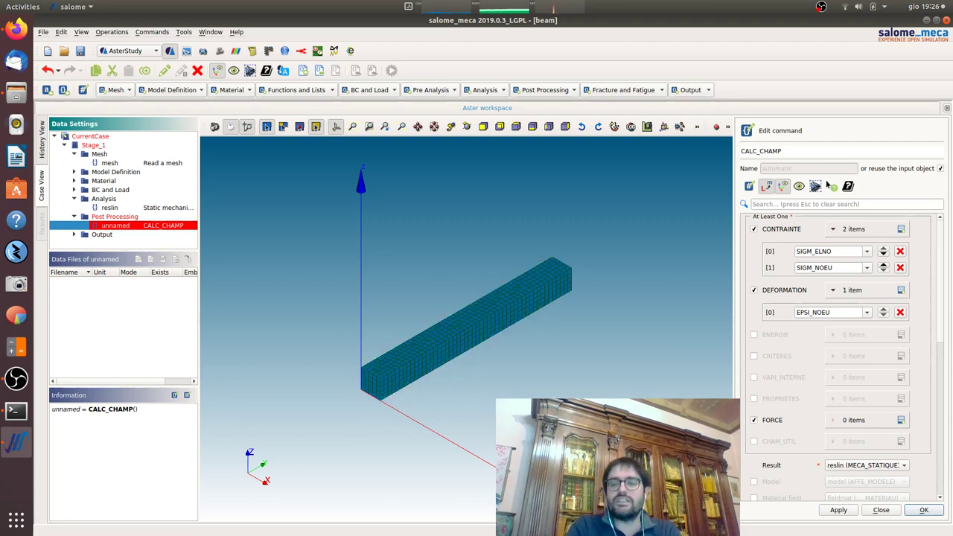
left_click(901, 420)
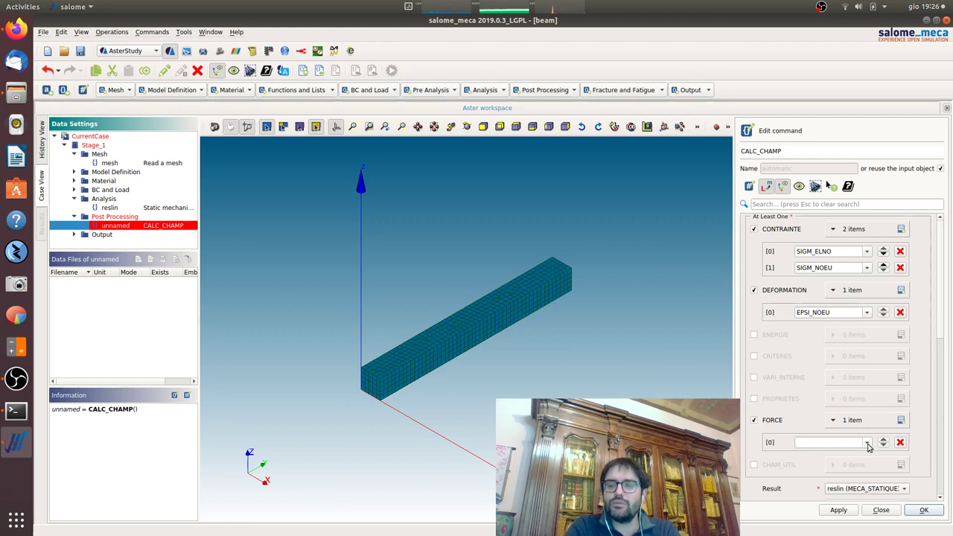
left_click(866, 442)
left_click(854, 460)
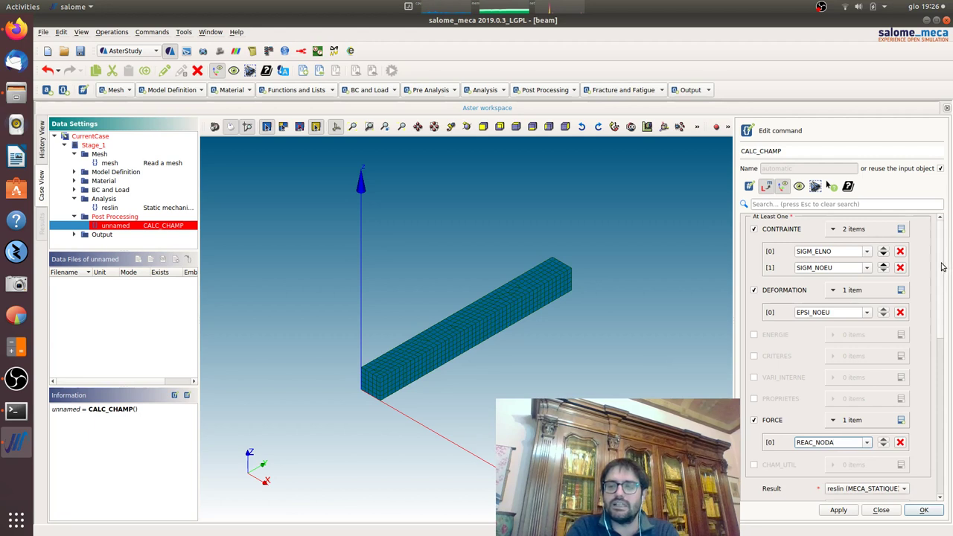
mouse_move(942, 266)
left_mouse_down()
mouse_move(923, 398)
mouse_move(929, 425)
left_mouse_up()
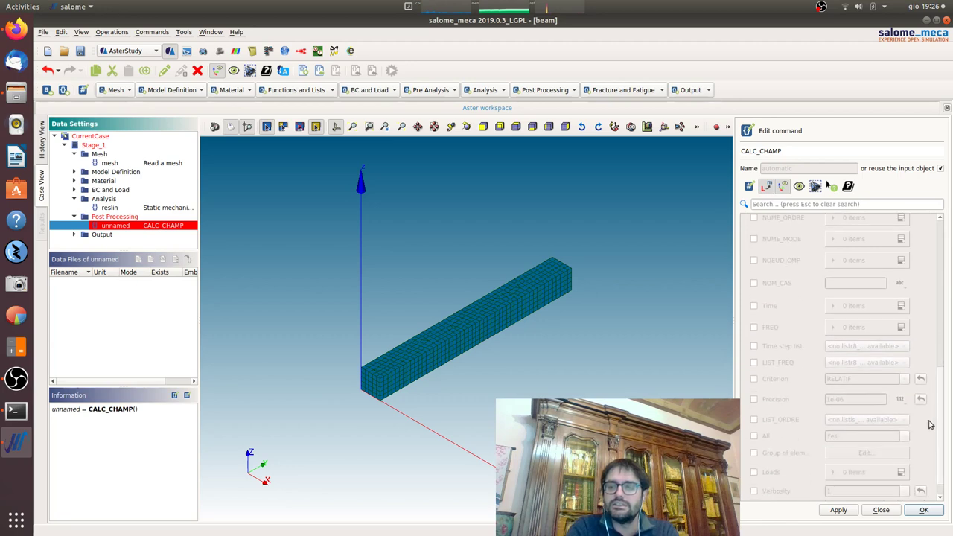
Store the CALC_CHAMP step and add a POST_RELEVE_T table extraction.
left_click(929, 513)
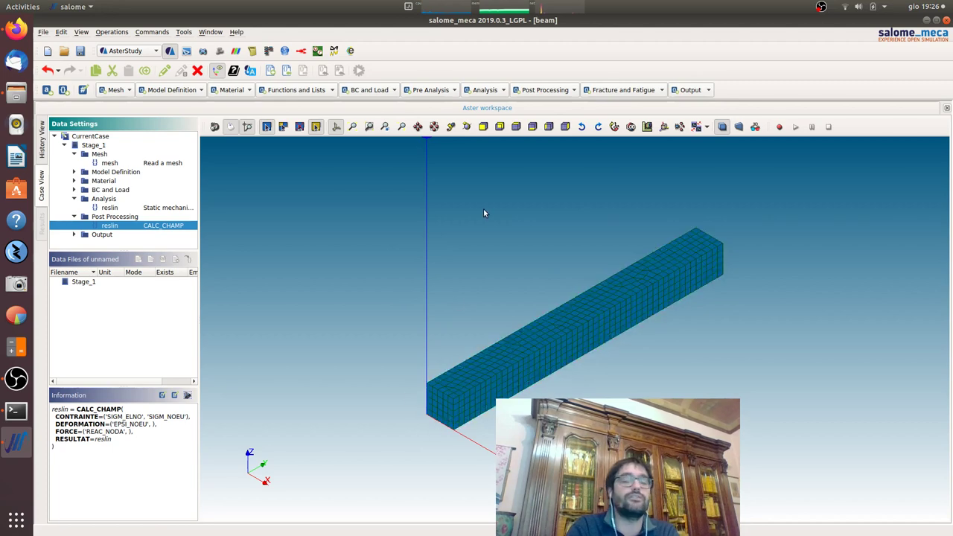
left_click(554, 90)
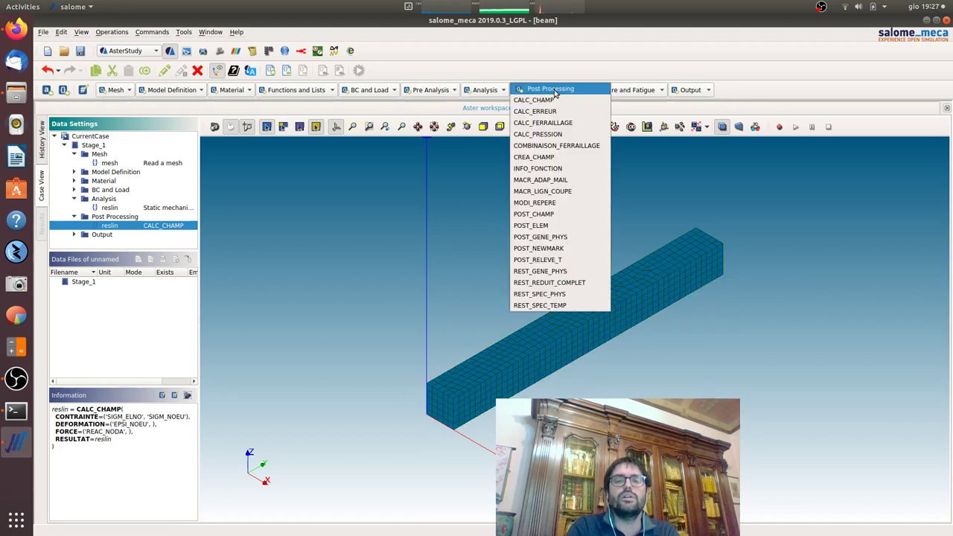
left_click(575, 261)
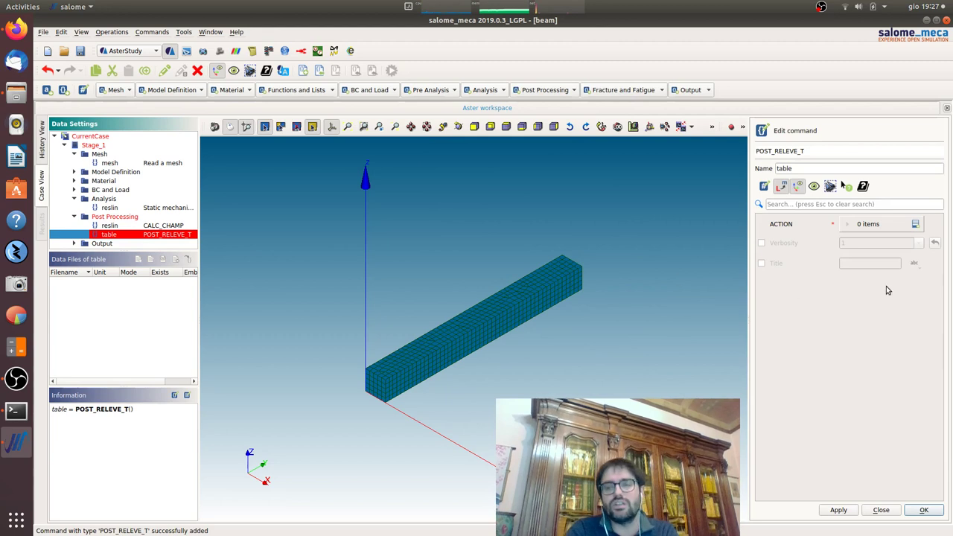
Add an extraction ACTION whose Result is reslin (CALC_CHAMP).
left_click(915, 224)
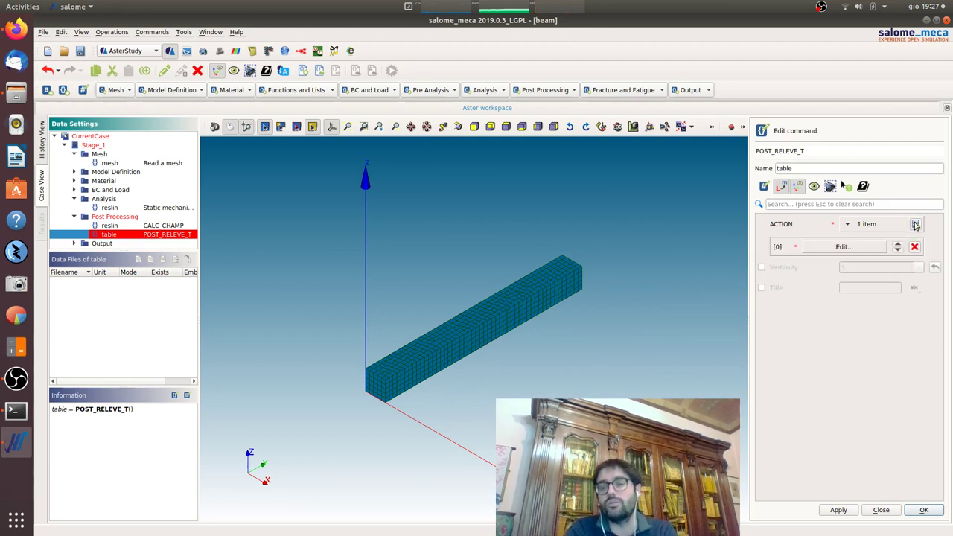
left_click(857, 247)
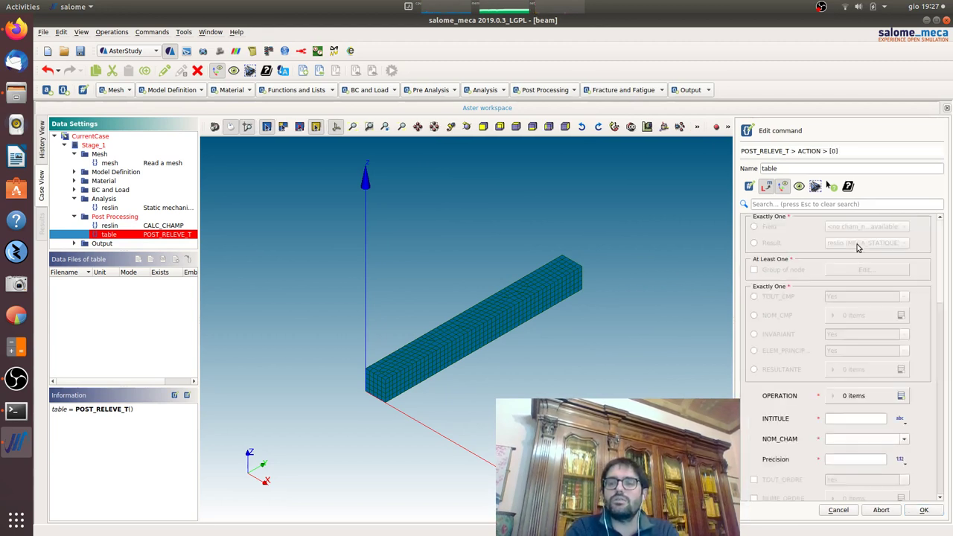
left_click(753, 246)
left_click(853, 244)
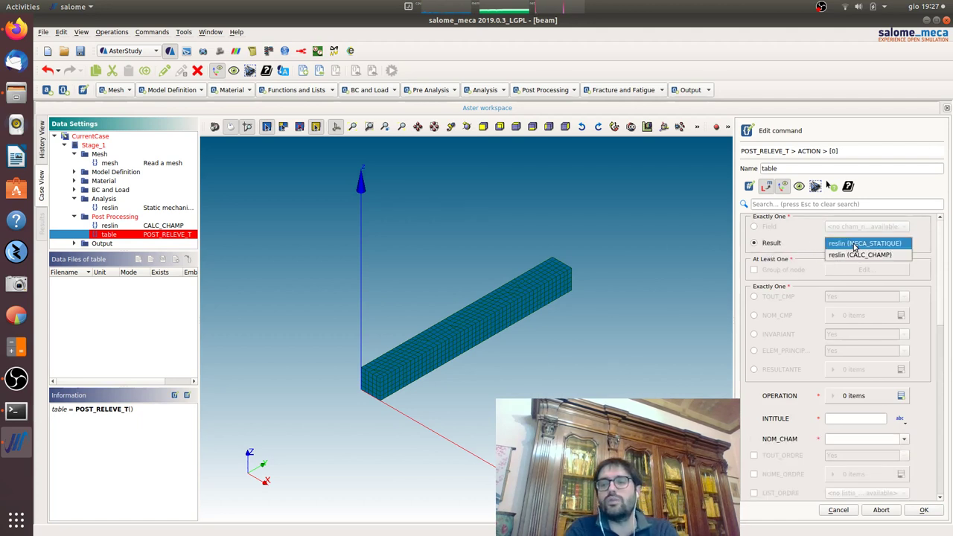
left_click(860, 255)
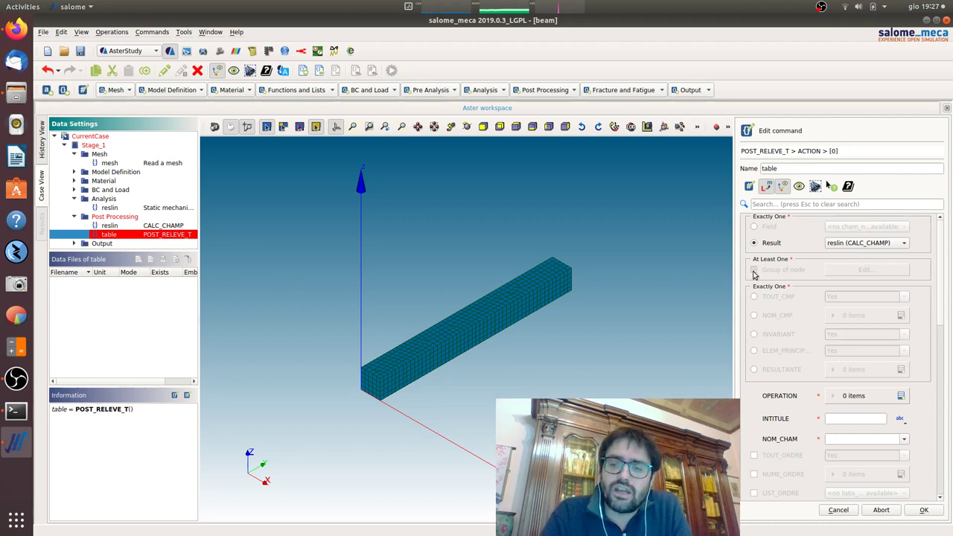
Restrict the action's Group of node to 'fix' only, leaving 'force' unticked.
left_click(753, 271)
left_click(843, 271)
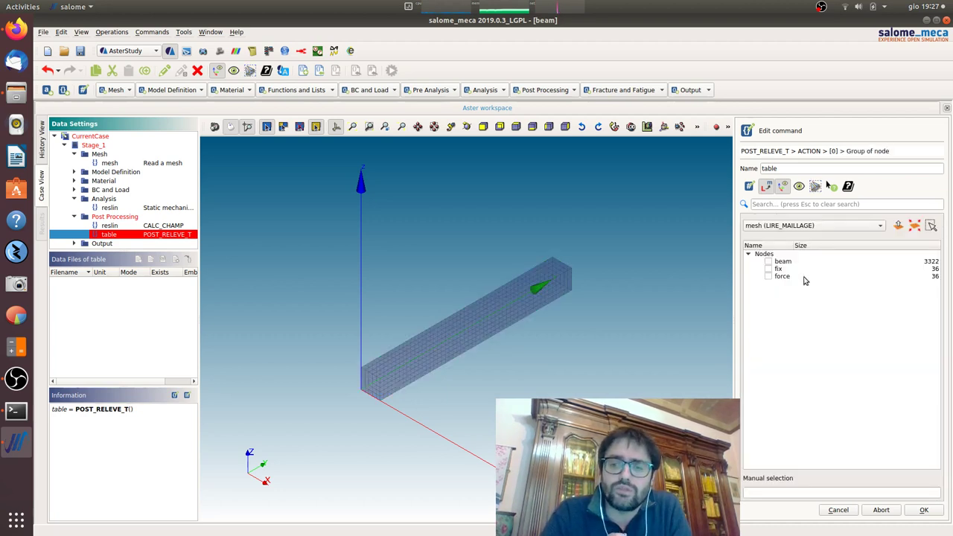
left_click(769, 278)
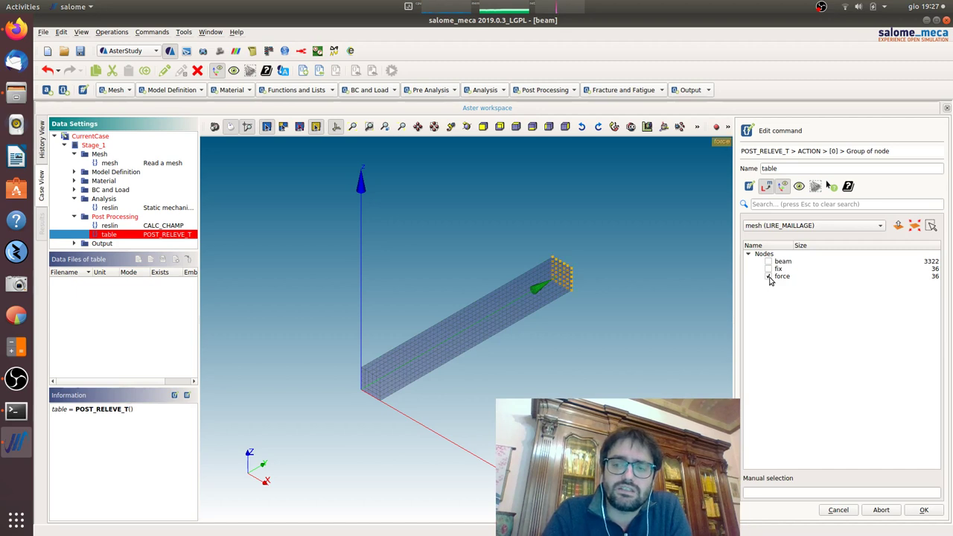
left_click(770, 278)
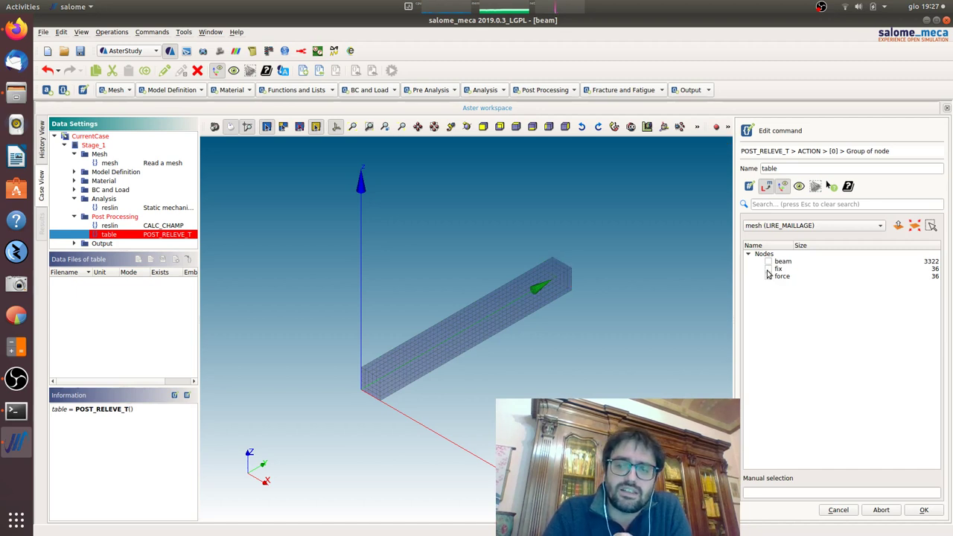
left_click(767, 269)
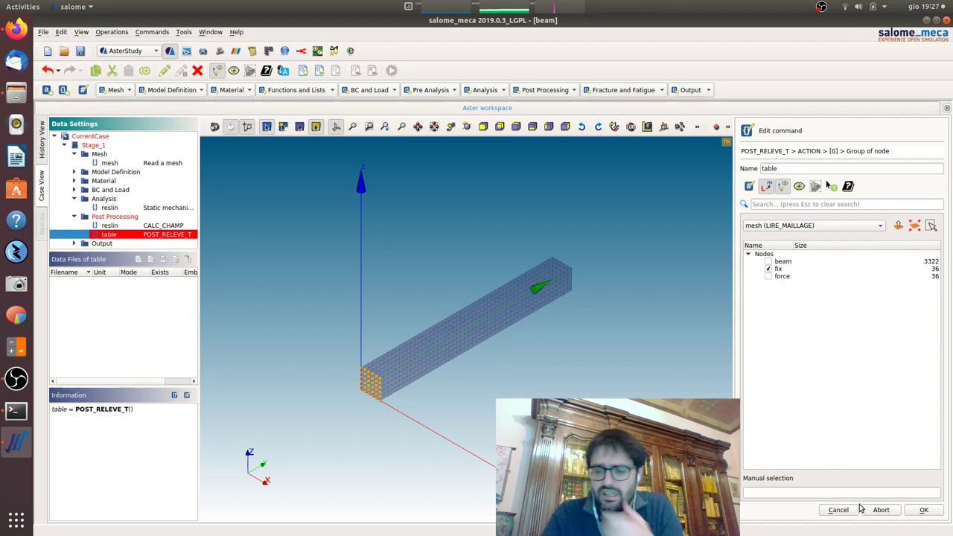
left_click(924, 509)
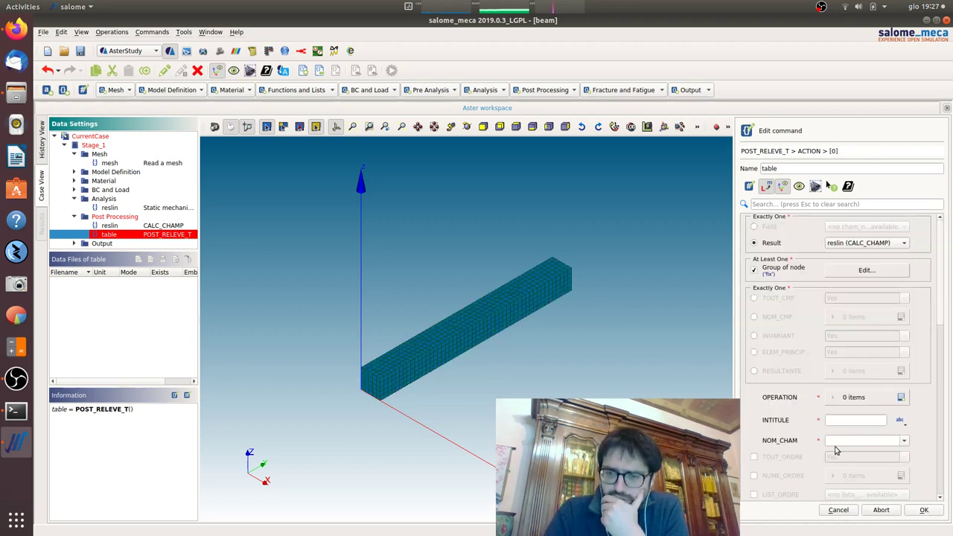
Title the table 'reaction' and select REAC_NODA as the result field.
left_click(840, 419)
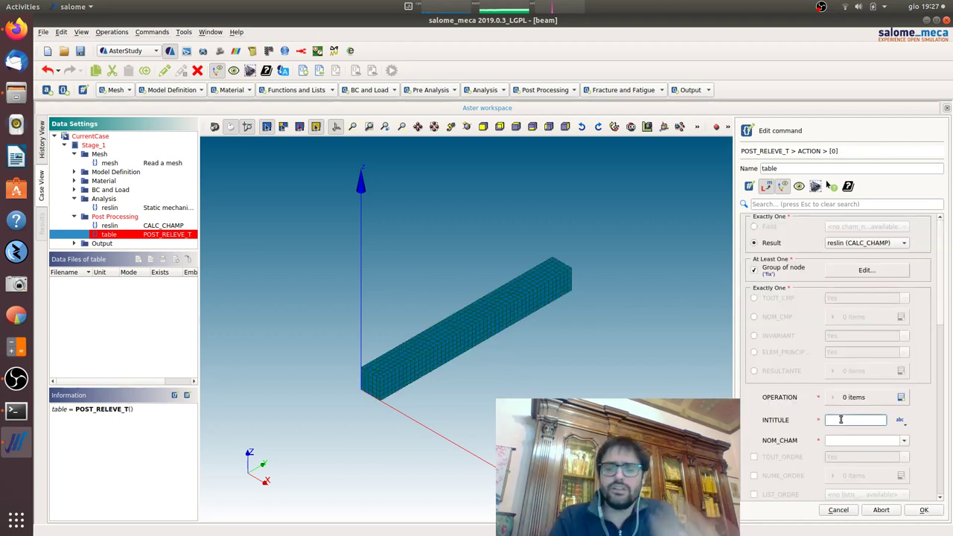
type("reaction")
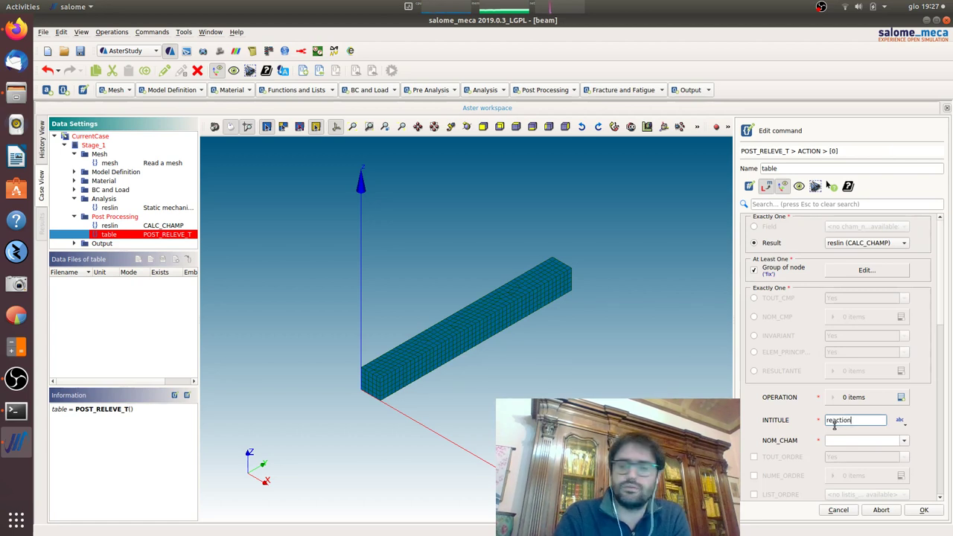
left_click(906, 442)
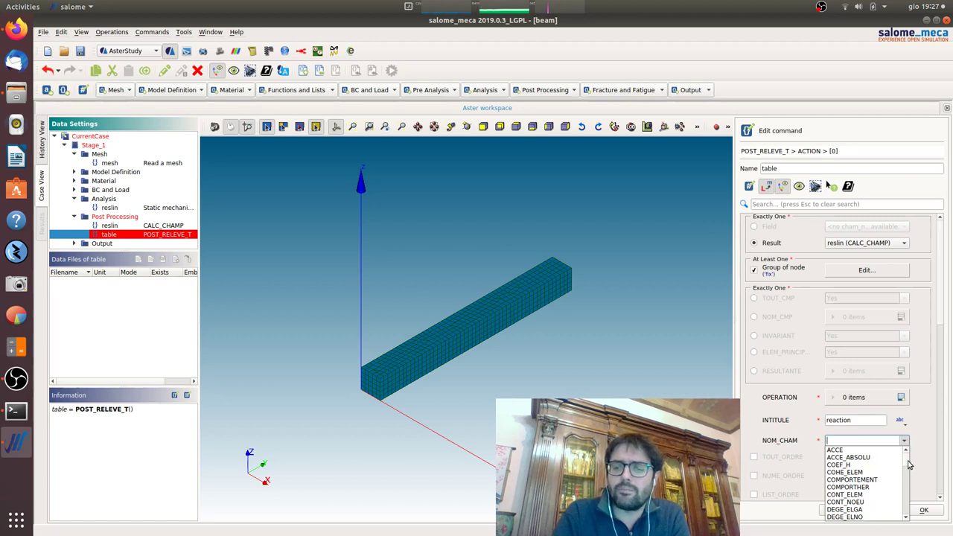
scroll(908, 473, "down", 3)
left_click_drag(908, 473, 908, 485)
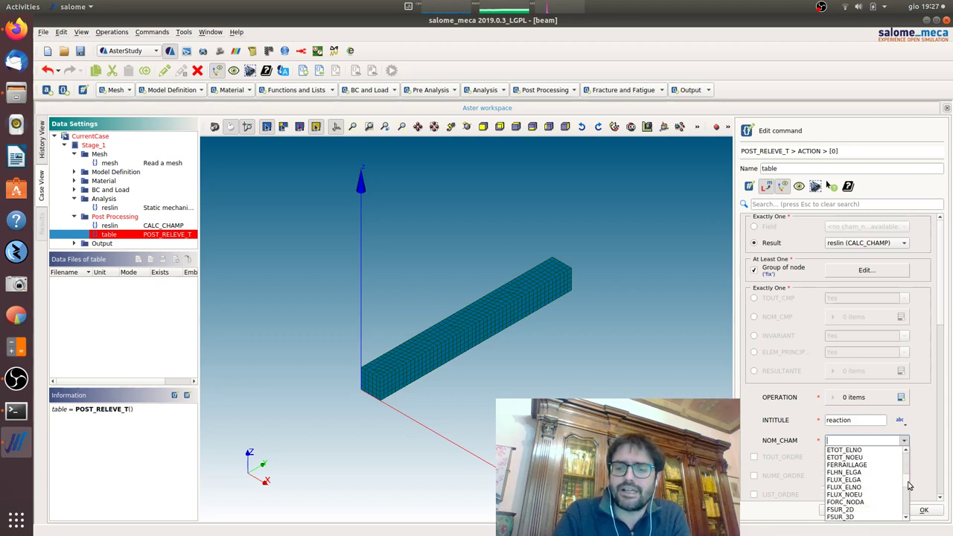
scroll(908, 485, "down", 3)
scroll(909, 488, "down", 2)
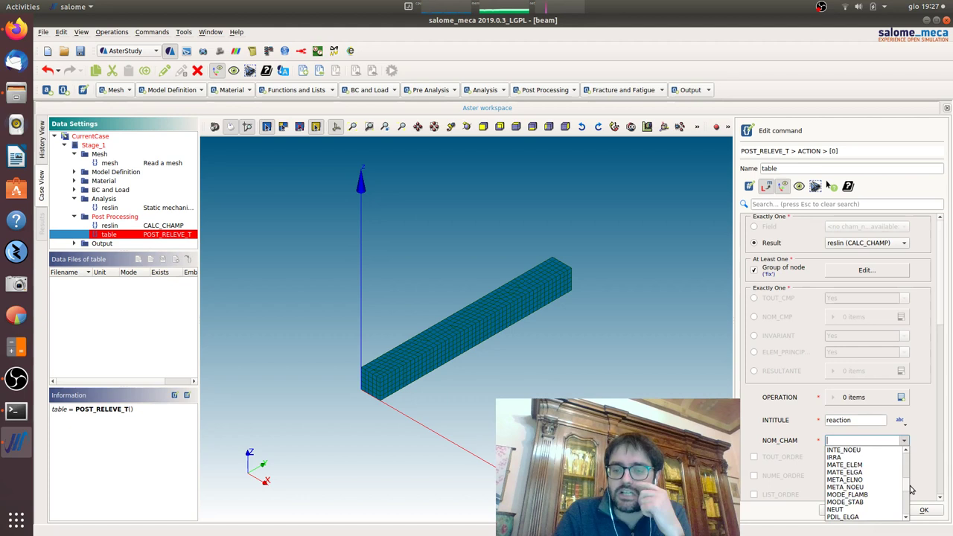
scroll(911, 489, "down", 3)
scroll(911, 491, "down", 3)
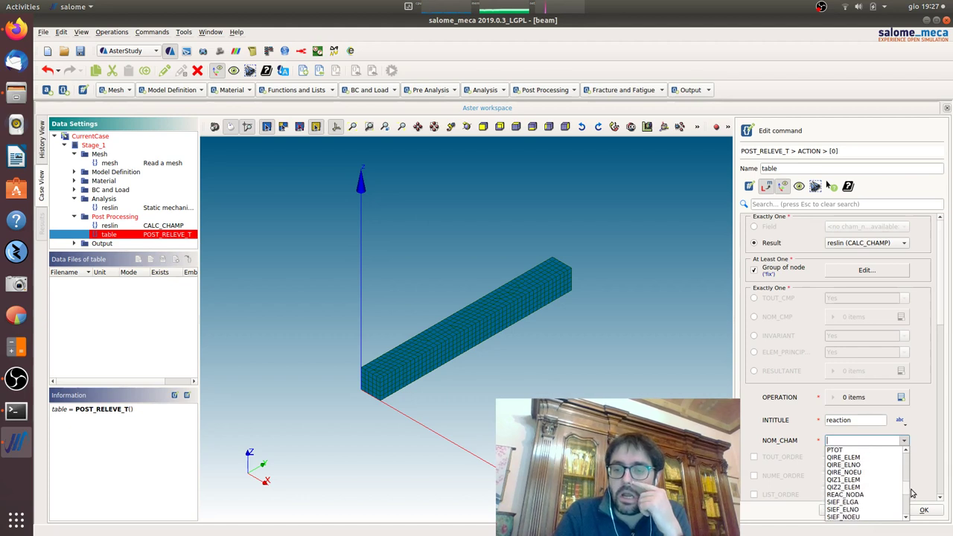
left_click(847, 494)
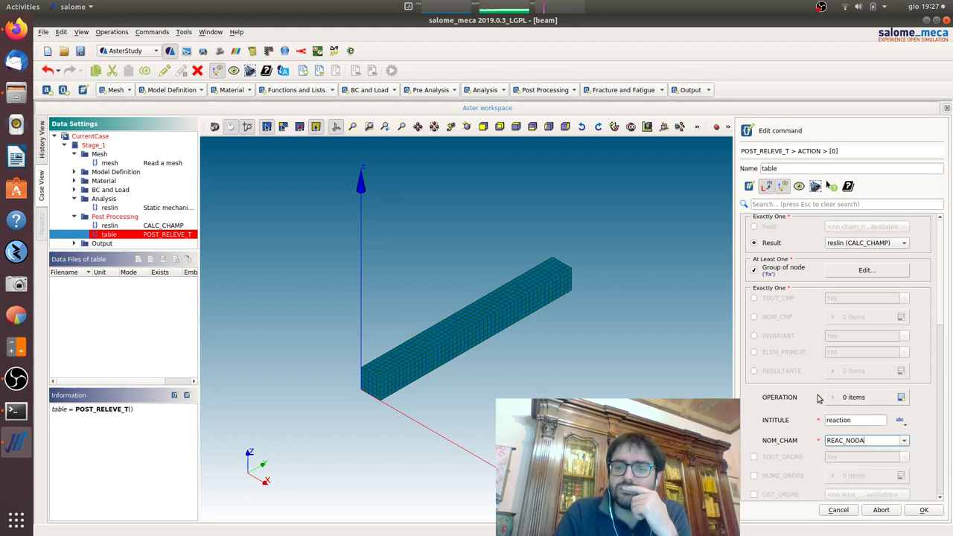
Add an EXTRACTION operation on the DZ resultant and confirm the action.
left_click(900, 397)
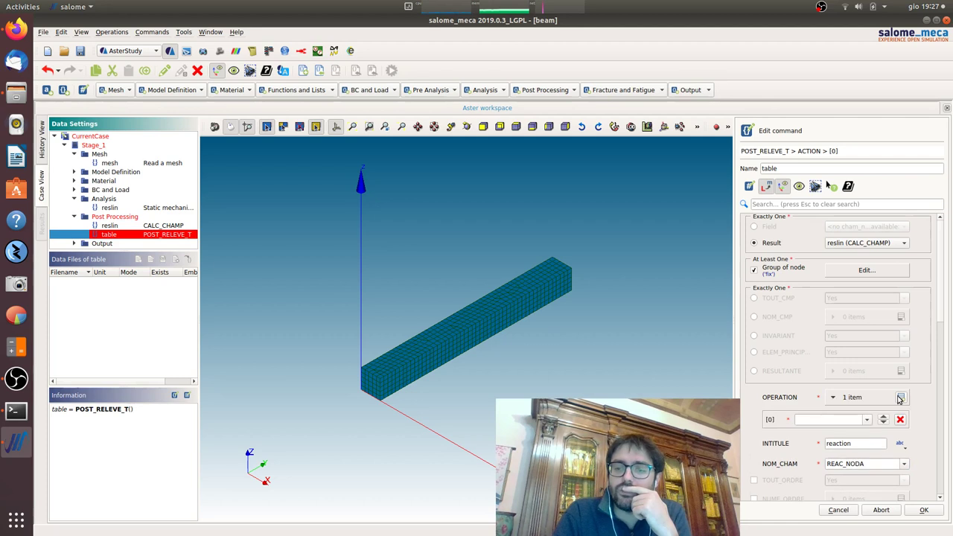
left_click(863, 422)
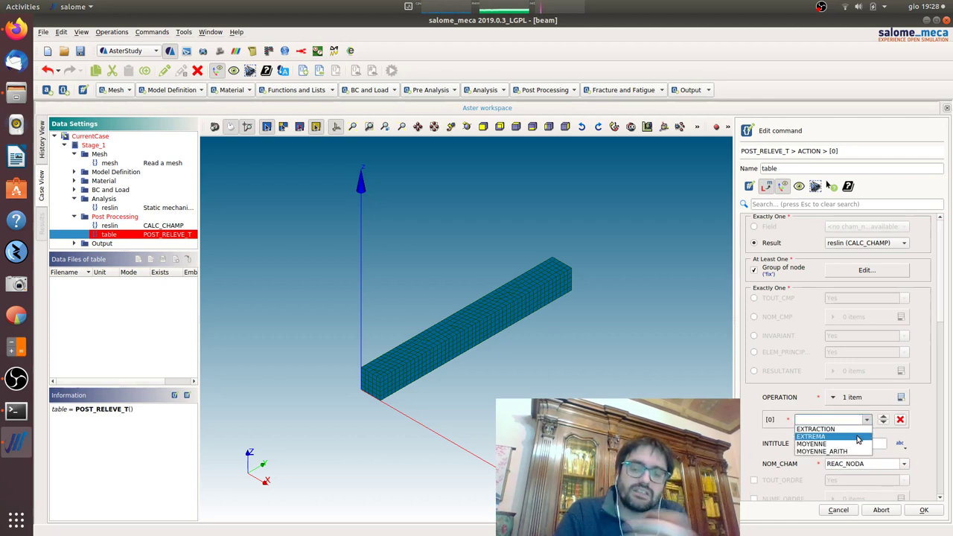
left_click(856, 430)
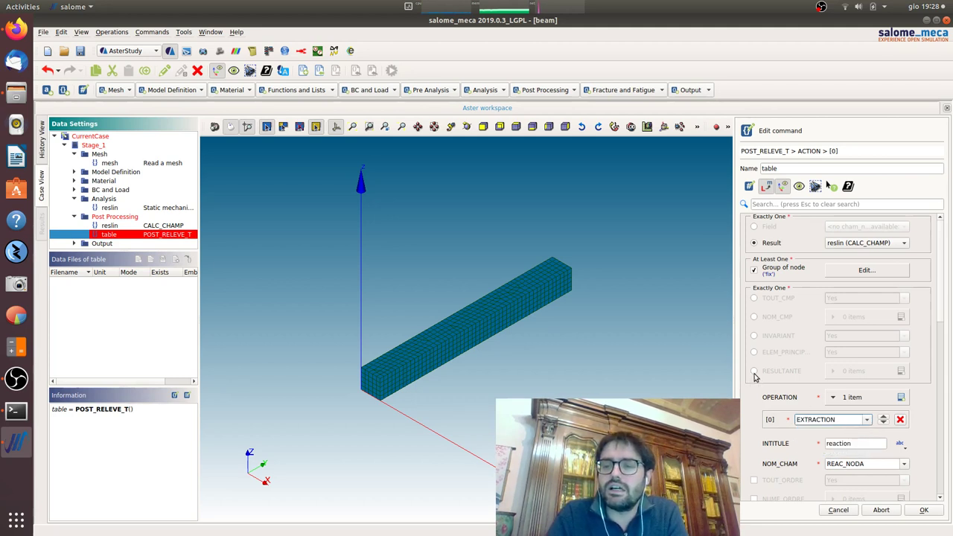
left_click(754, 372)
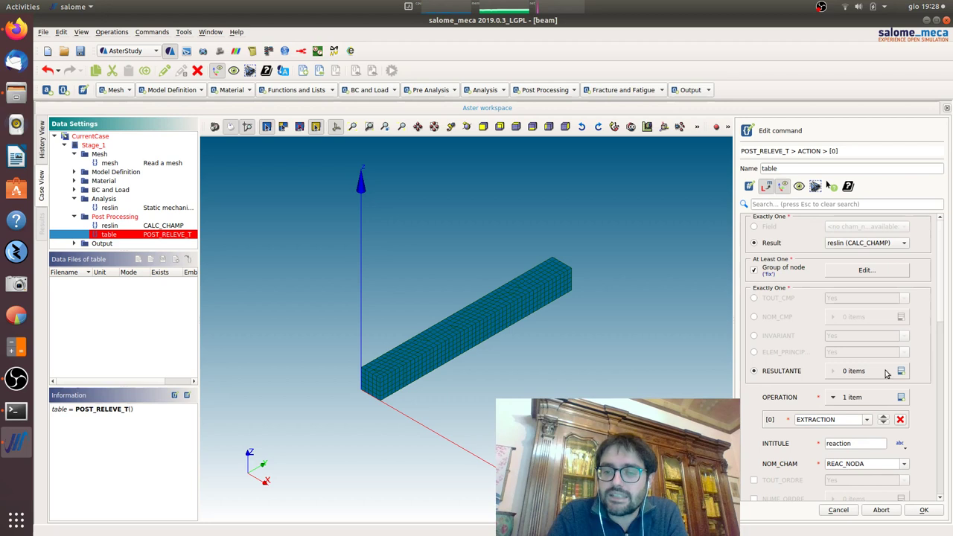
left_click(901, 370)
left_click(866, 394)
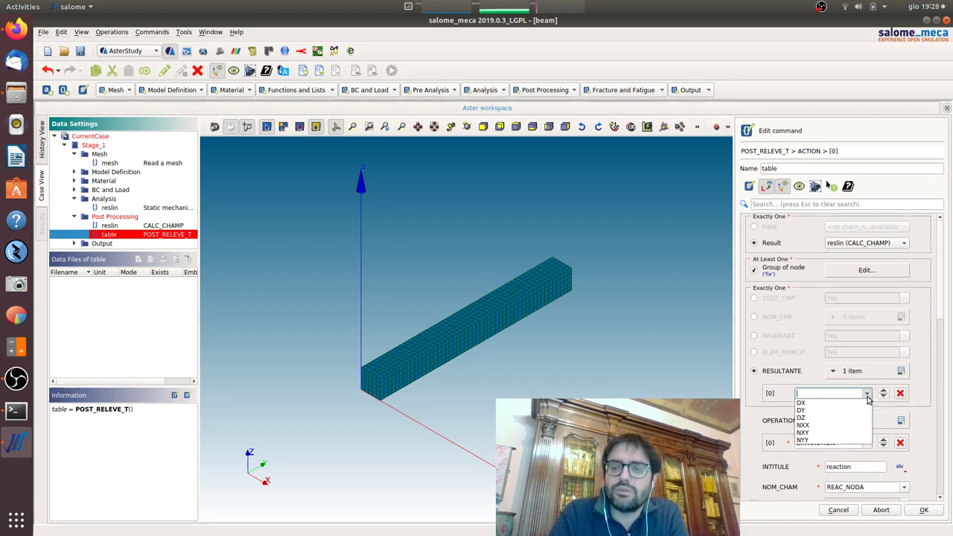
left_click(855, 418)
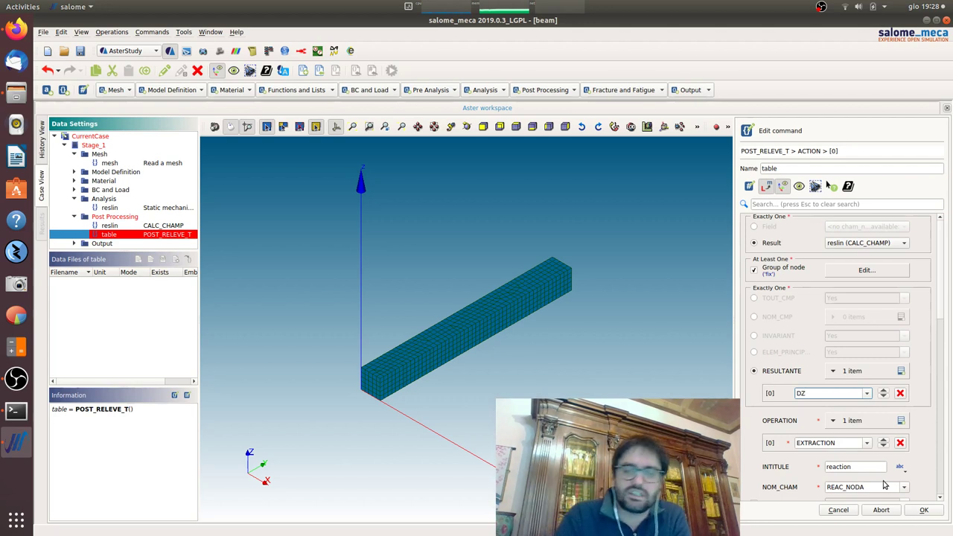
left_click(923, 510)
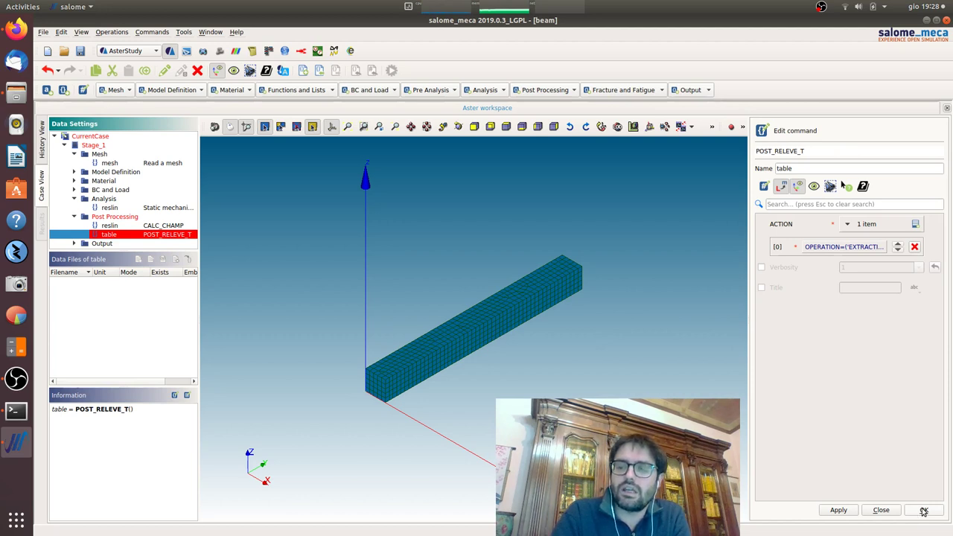
Store the POST_RELEVE_T reaction table command and list the available Output commands.
left_click(923, 510)
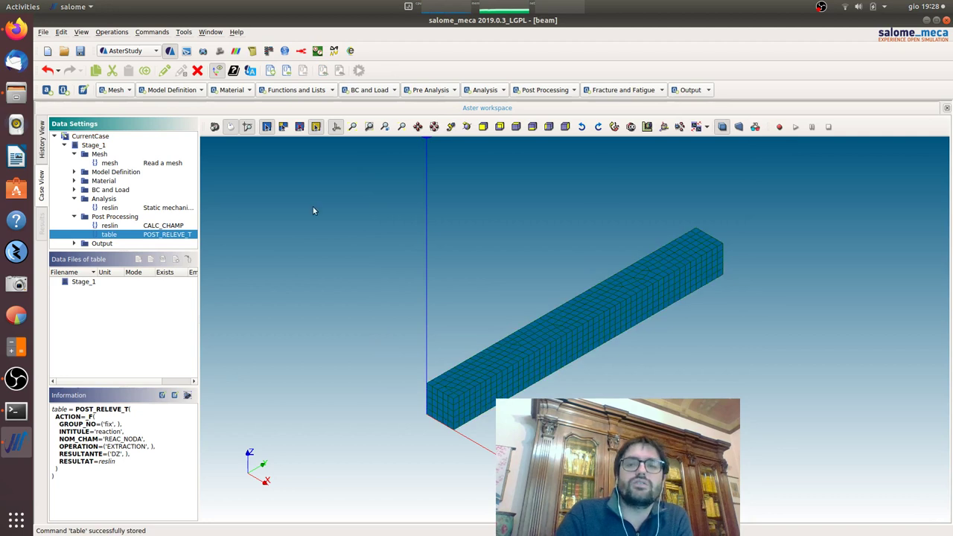
left_click(74, 245)
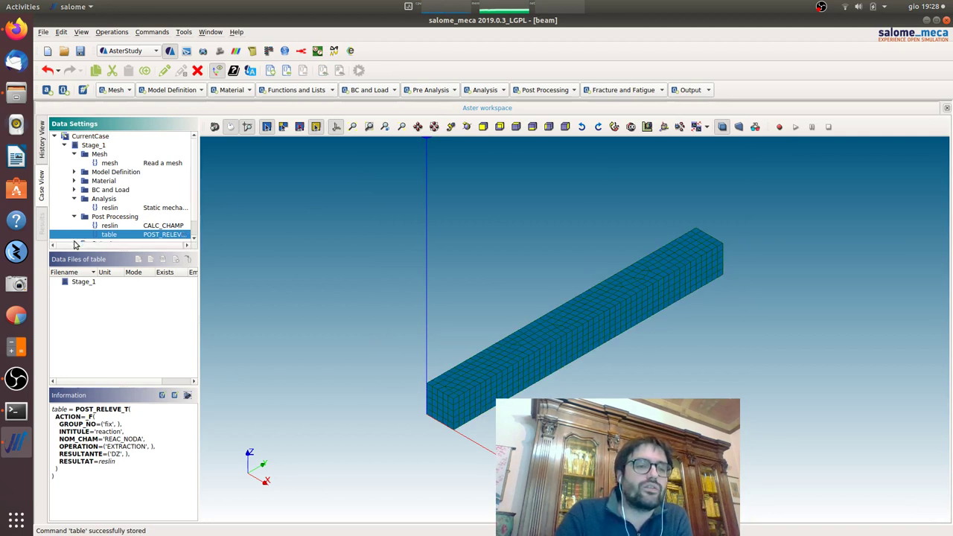
scroll(108, 216, "down", 1)
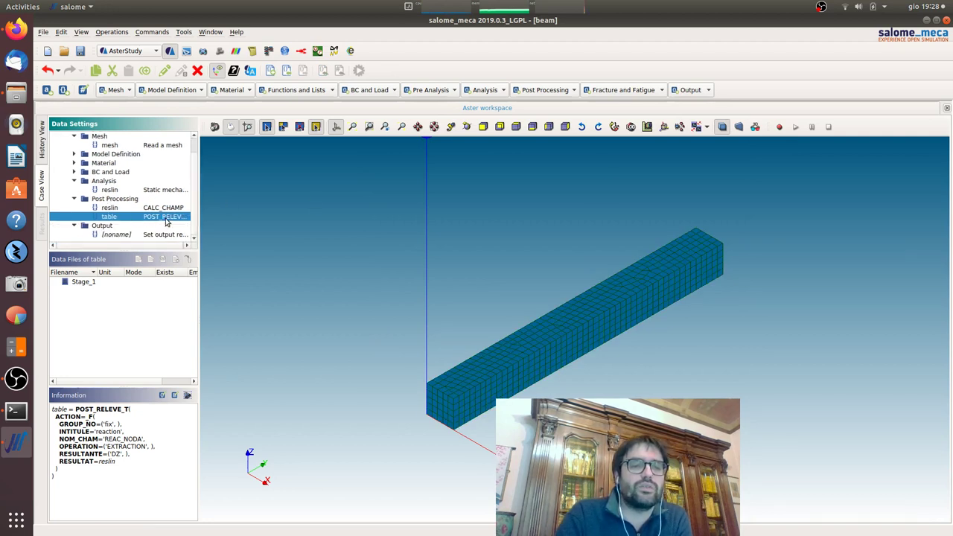
left_click(709, 91)
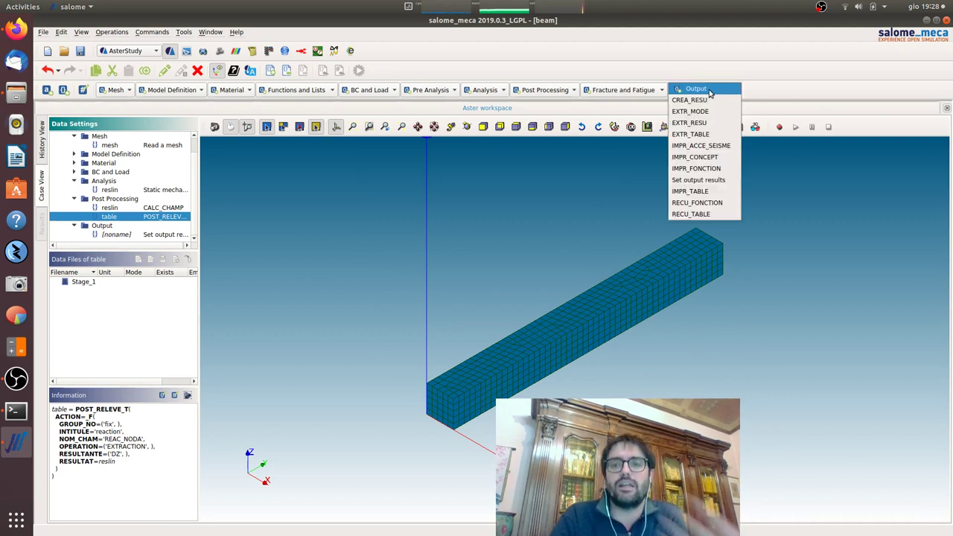
Add an IMPR_TABLE command that writes the reaction table to reaction.txt.
left_click(718, 190)
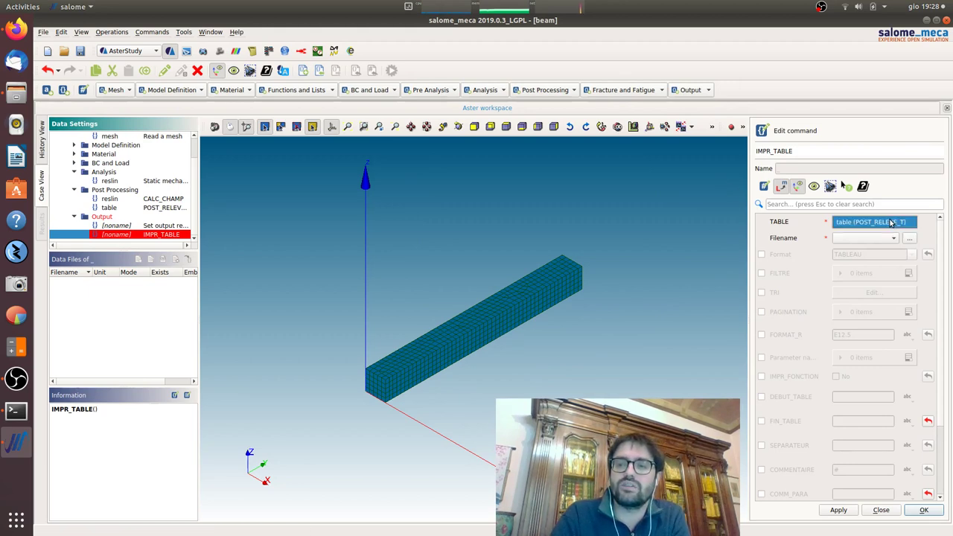
left_click(909, 238)
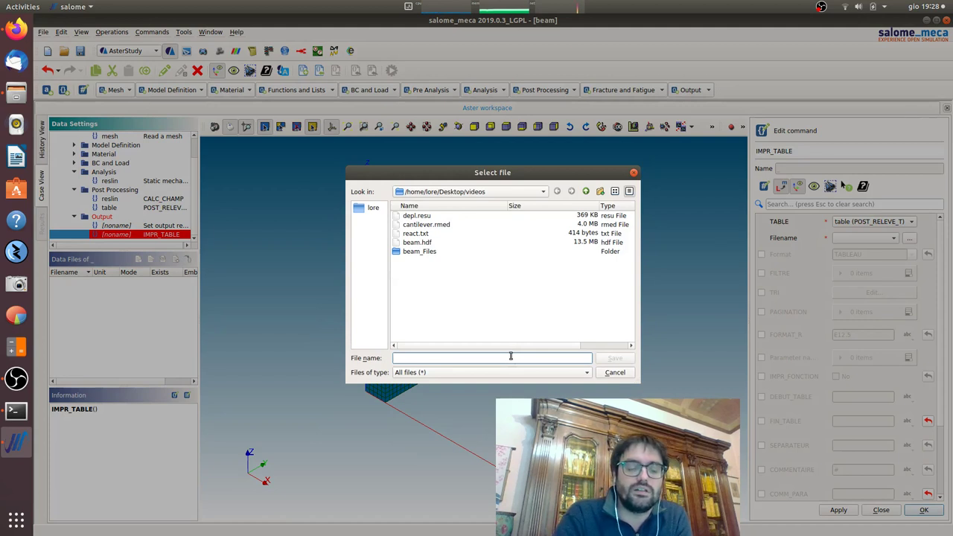
type("reacti")
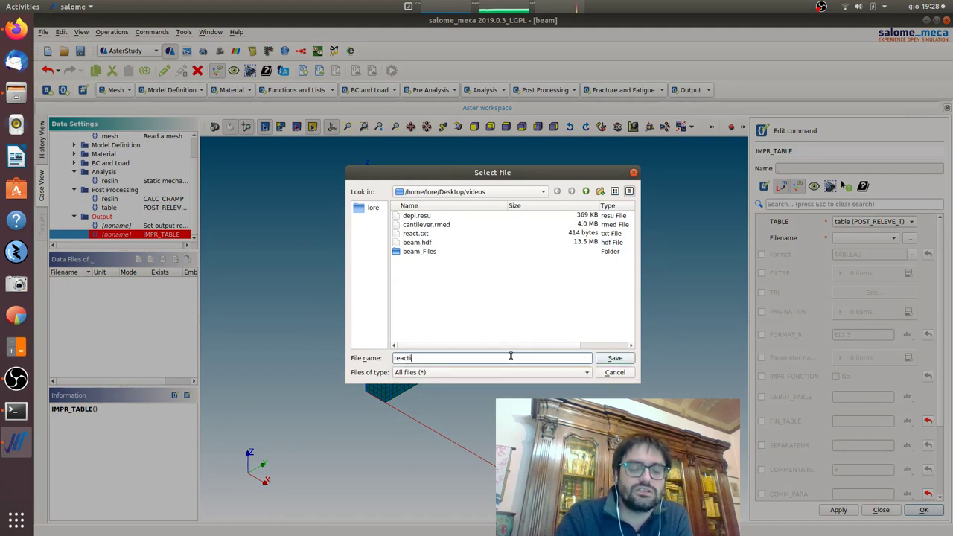
type("on.")
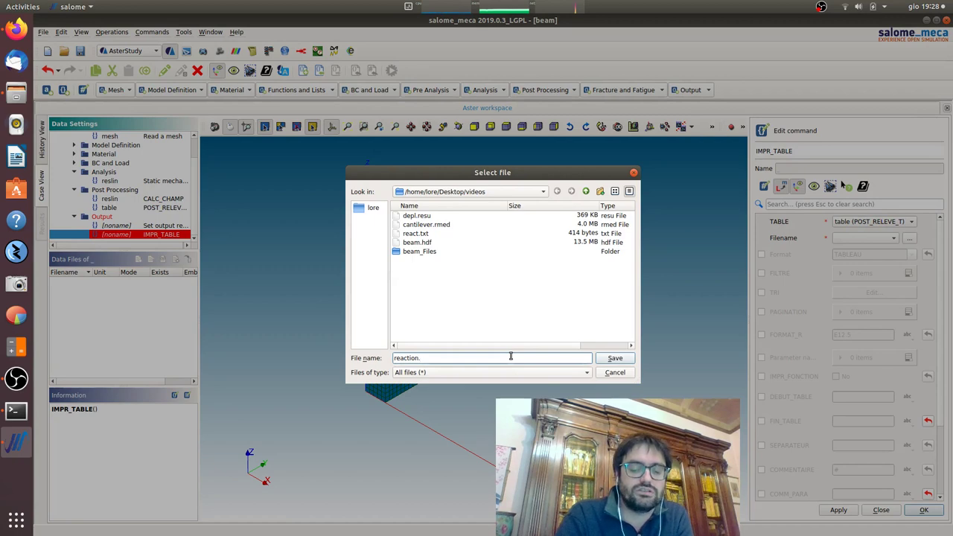
type("txt")
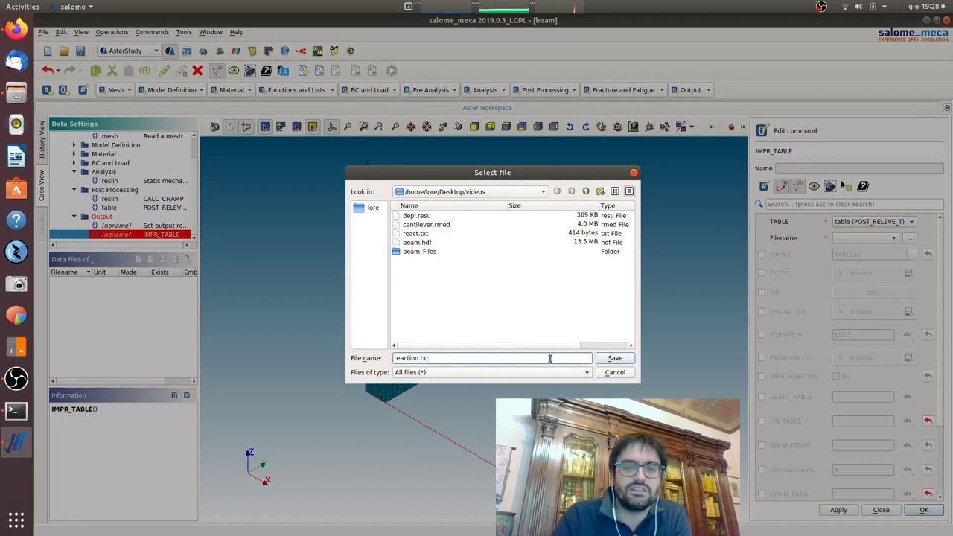
left_click(614, 359)
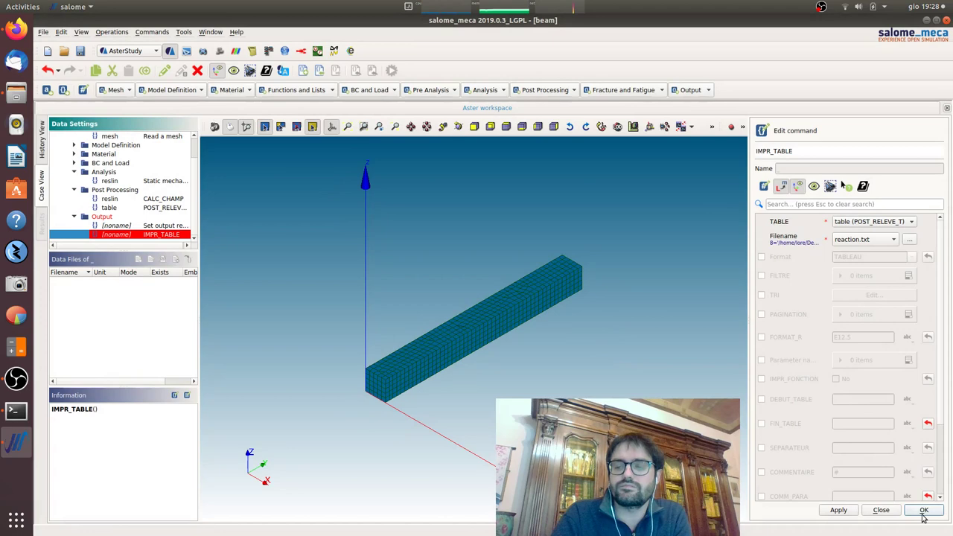
left_click(923, 510)
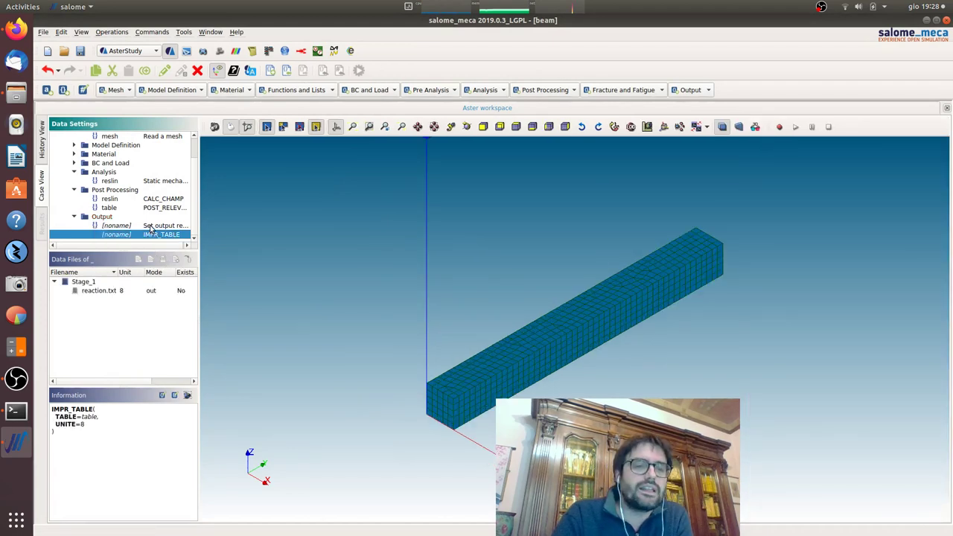
Edit the first IMPR_RESU results entry and set its Result to reslin (CALC_CHAMP).
double_click(151, 226)
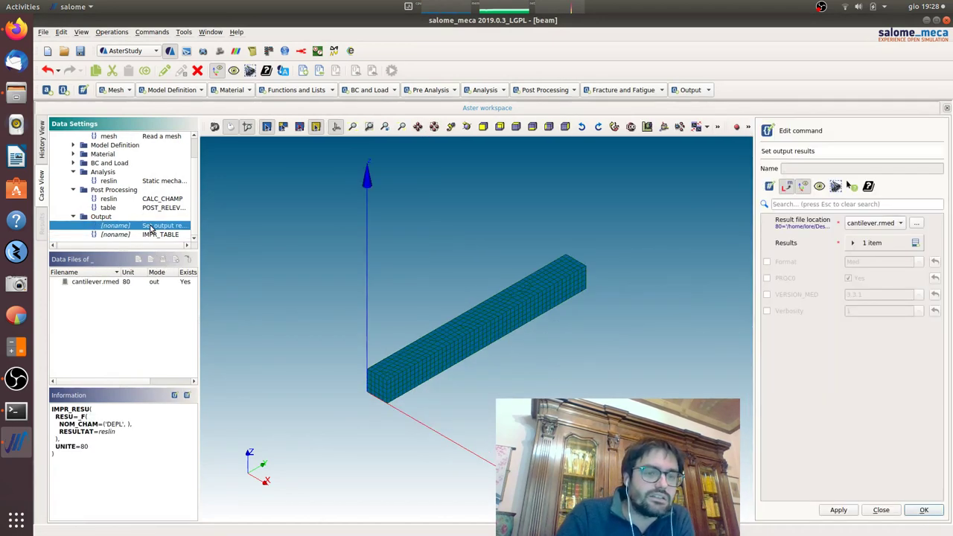
left_click(854, 244)
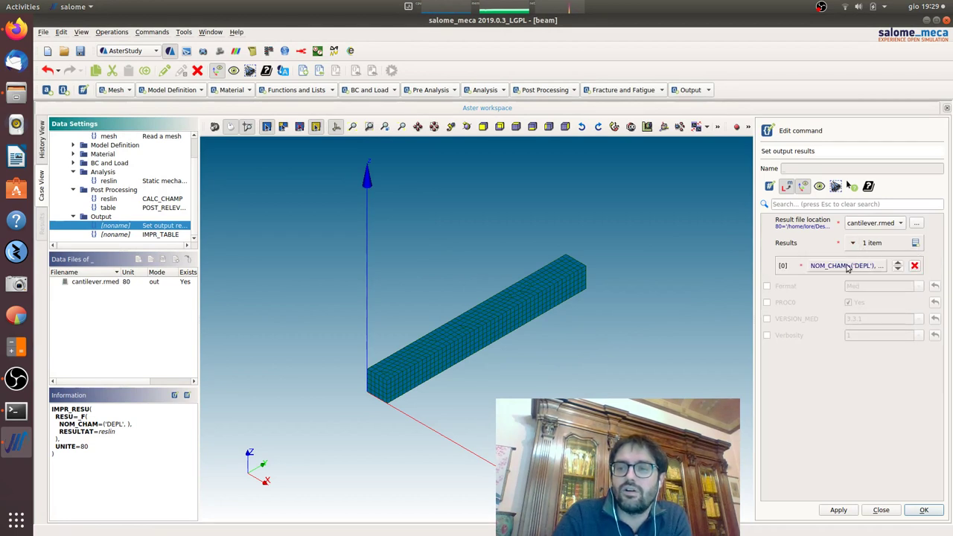
left_click(847, 266)
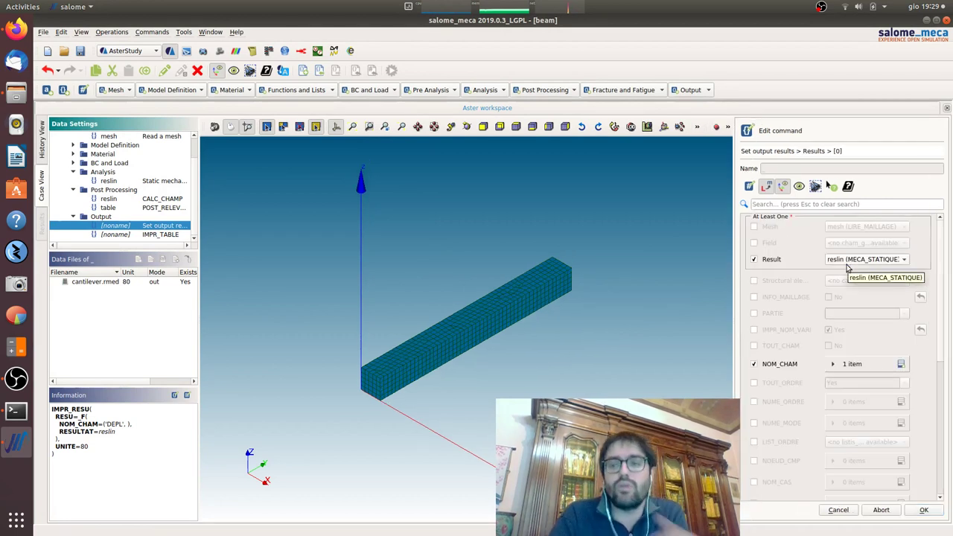
left_click(846, 263)
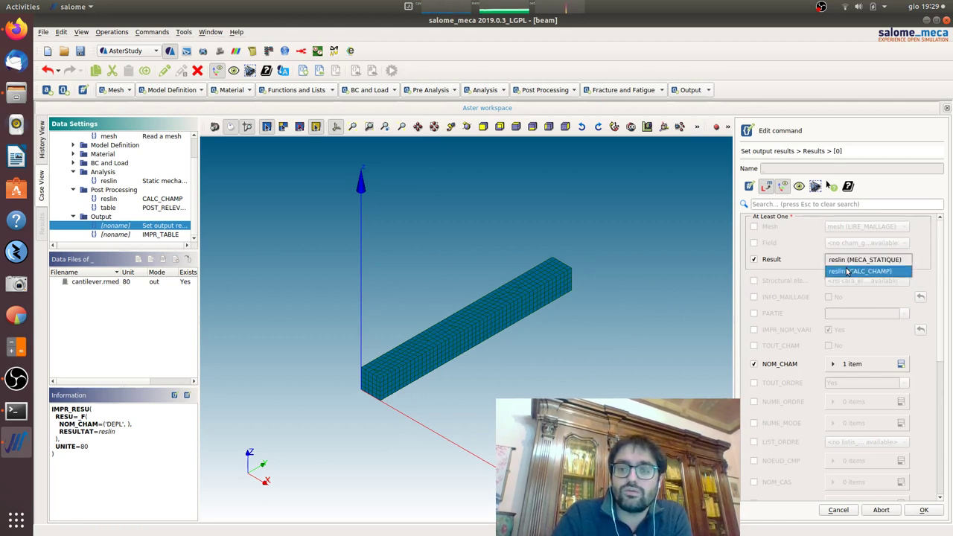
left_click(846, 271)
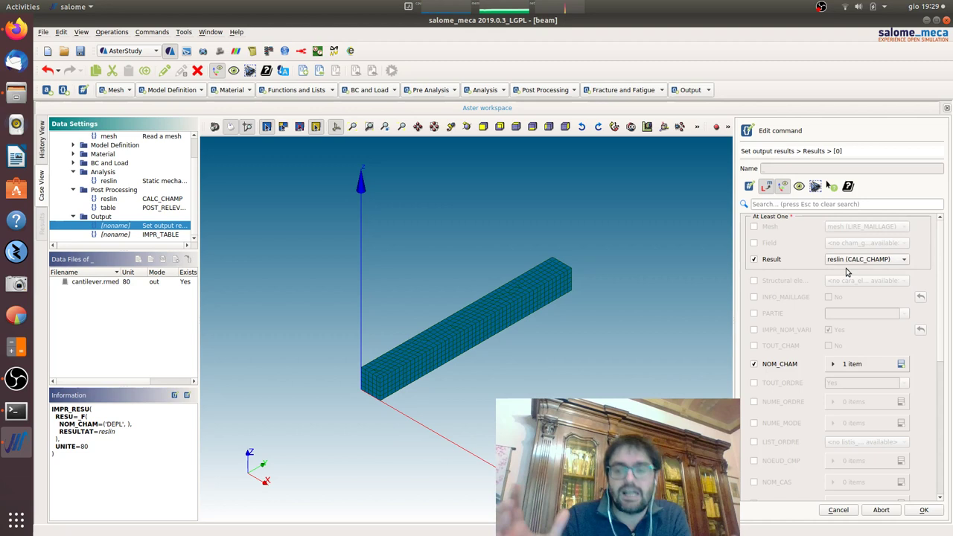
Add SIGM_NOEU and SIGM_ELNO to the output field list after DEPL.
left_click(833, 363)
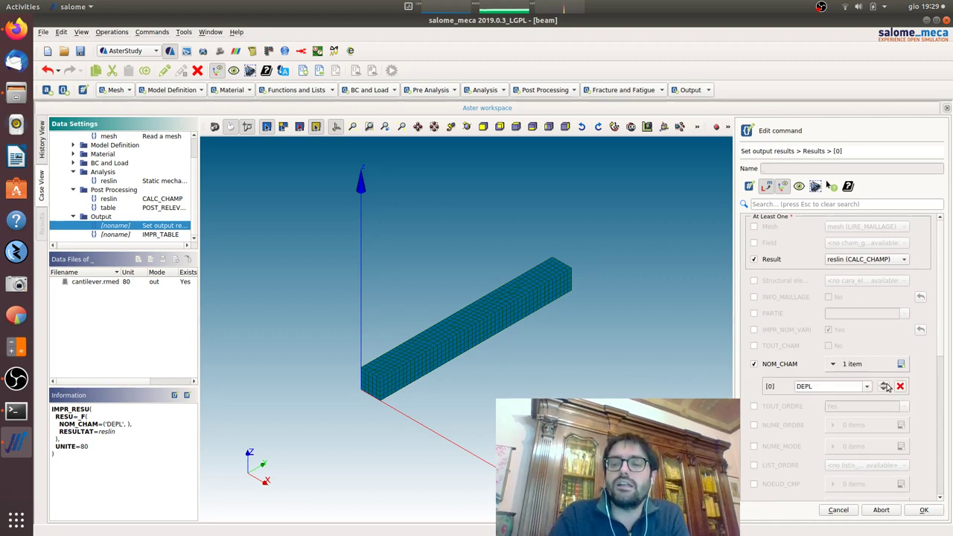
left_click(900, 363)
left_click(870, 404)
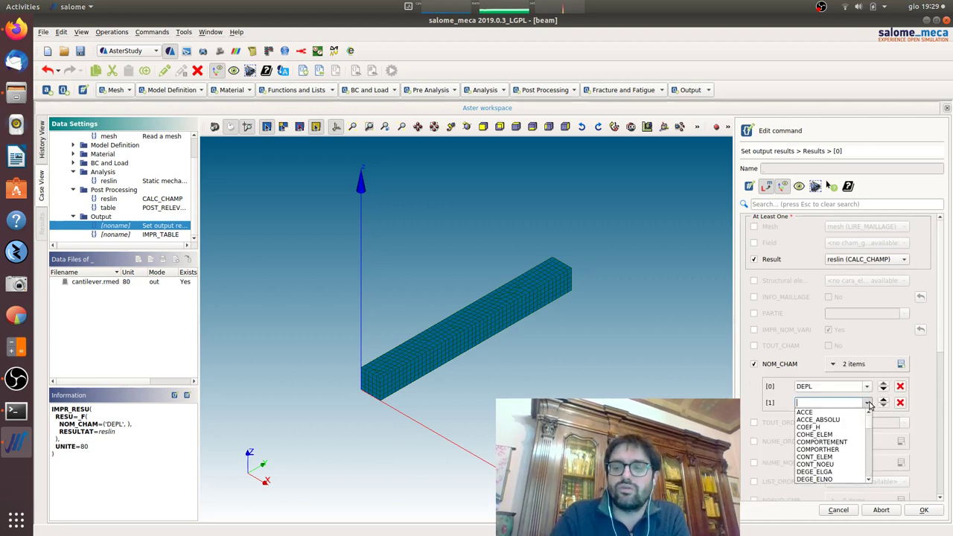
scroll(869, 425, "down", 3)
scroll(872, 433, "down", 5)
scroll(873, 439, "down", 5)
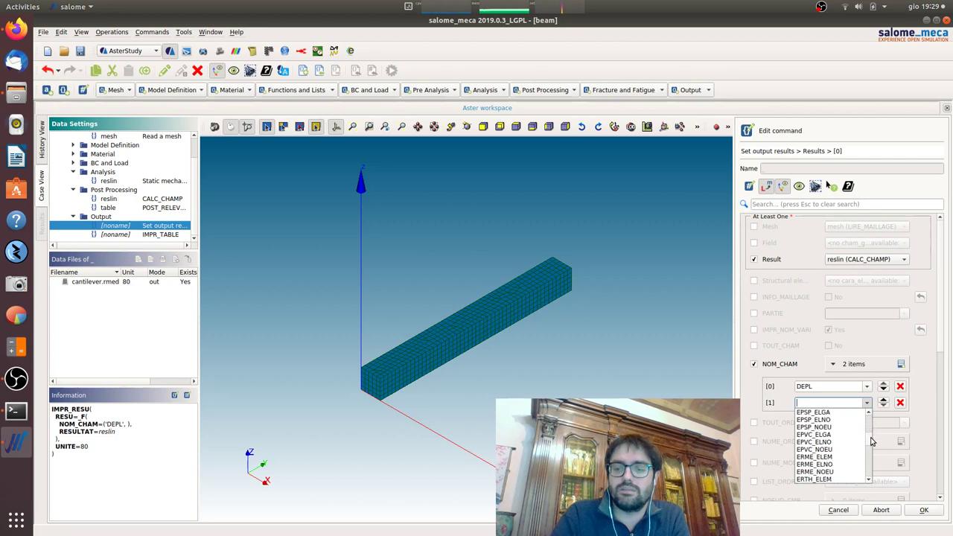
scroll(872, 443, "down", 5)
scroll(872, 450, "down", 5)
scroll(872, 453, "down", 5)
scroll(872, 454, "down", 1)
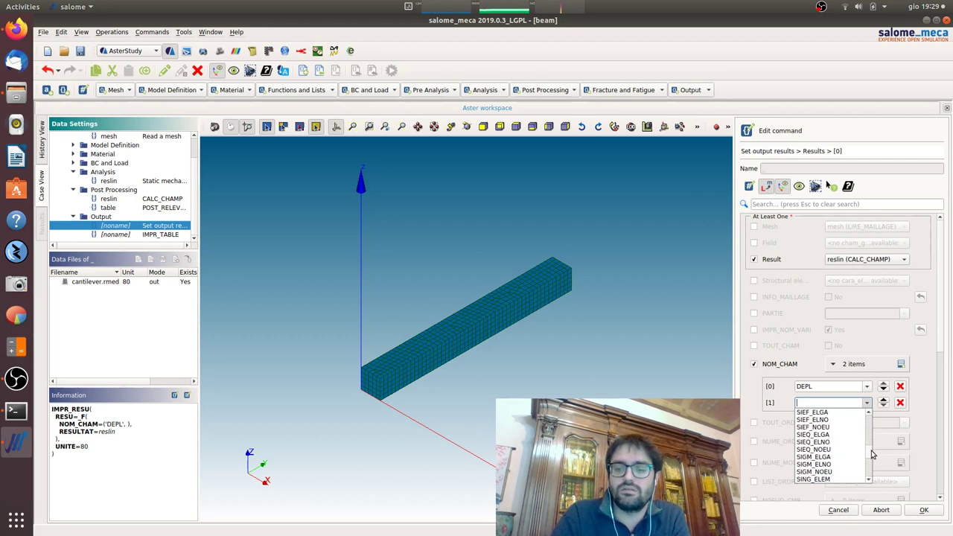
left_click(843, 472)
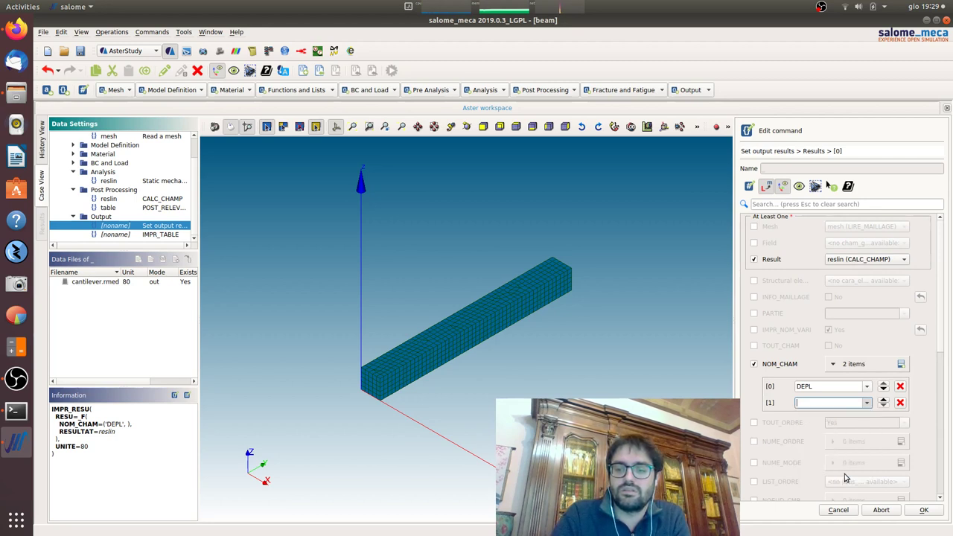
type("SIGM_NOEU")
left_click(900, 364)
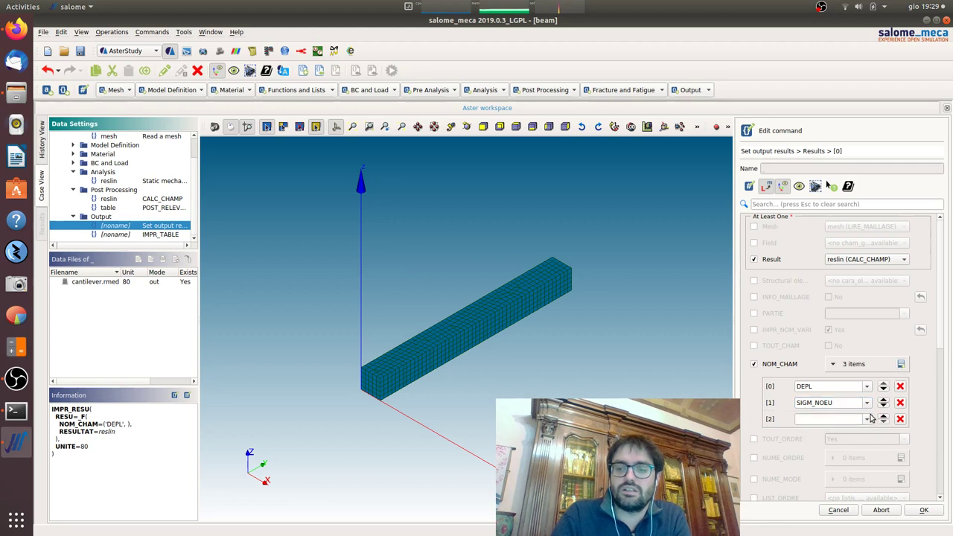
left_click(866, 418)
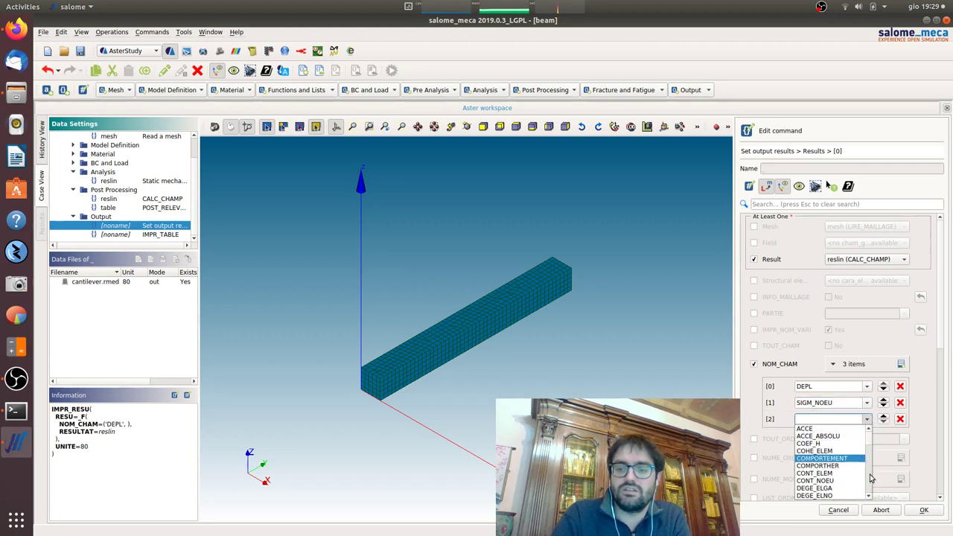
scroll(866, 497, "down", 2)
scroll(867, 499, "down", 2)
scroll(868, 500, "down", 2)
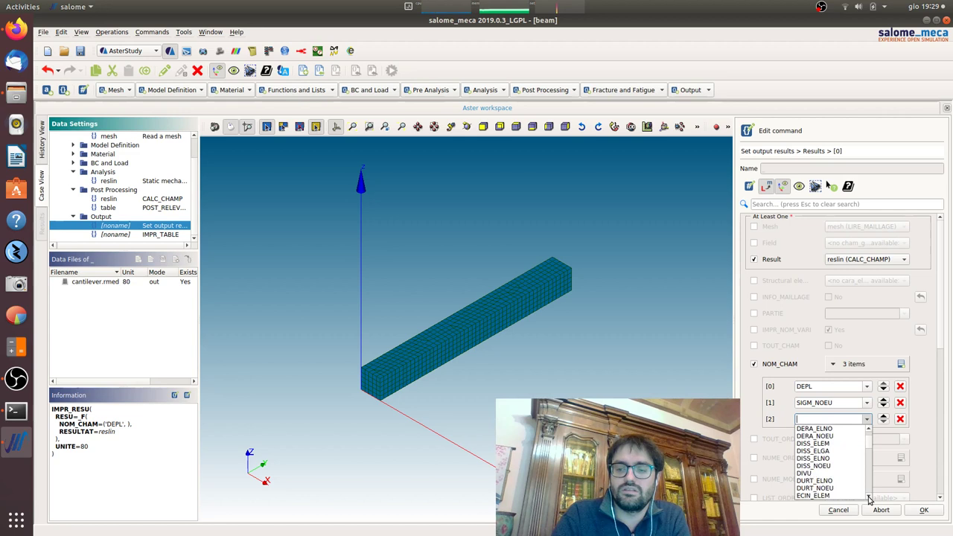
scroll(868, 500, "down", 2)
scroll(868, 498, "down", 2)
scroll(868, 500, "down", 2)
scroll(868, 500, "down", 2)
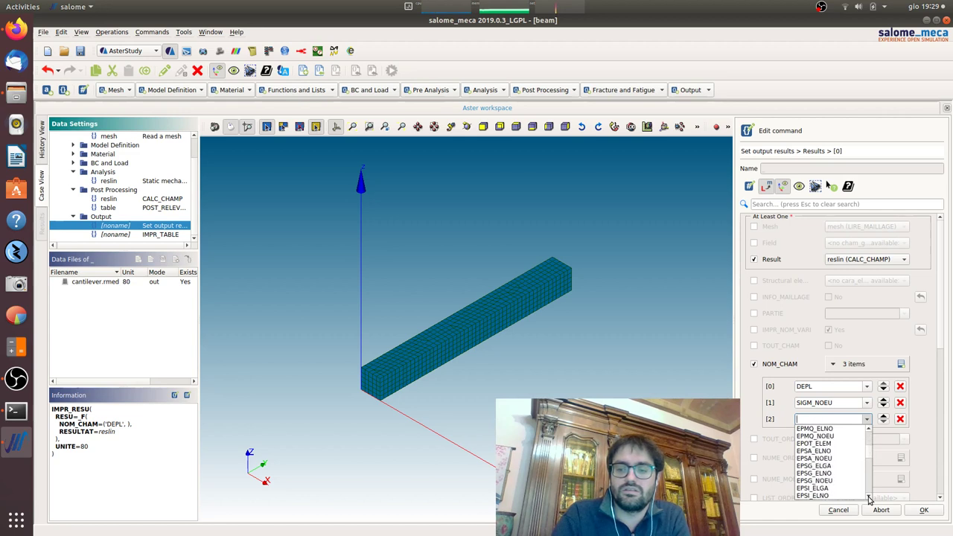
scroll(868, 500, "down", 2)
left_click_drag(868, 456, 869, 471)
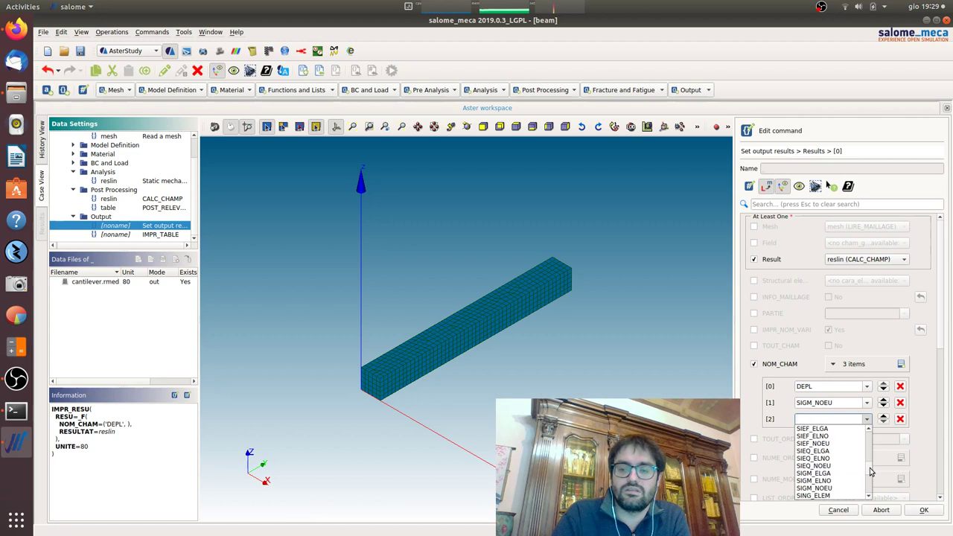
left_click(837, 480)
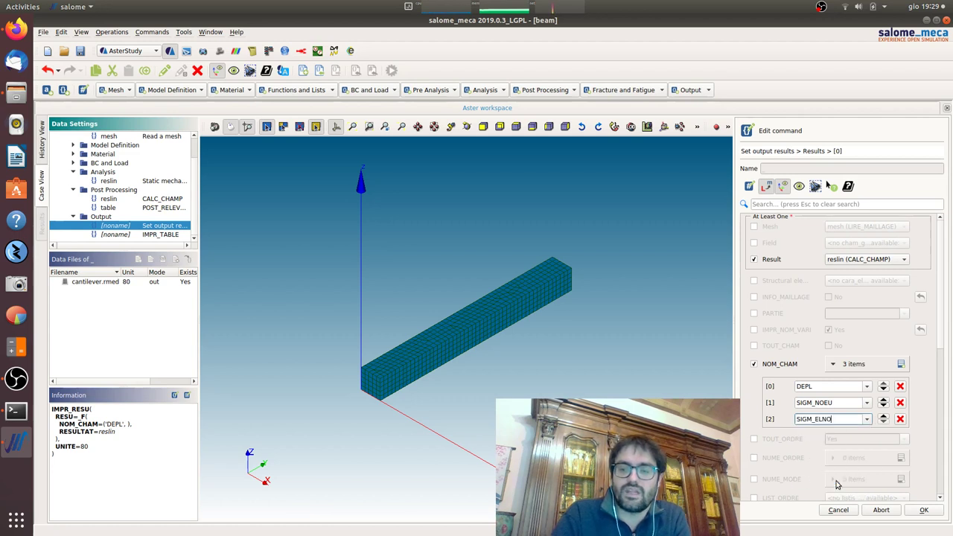
Add EPSI_NOEU as the fourth output field.
left_click(901, 364)
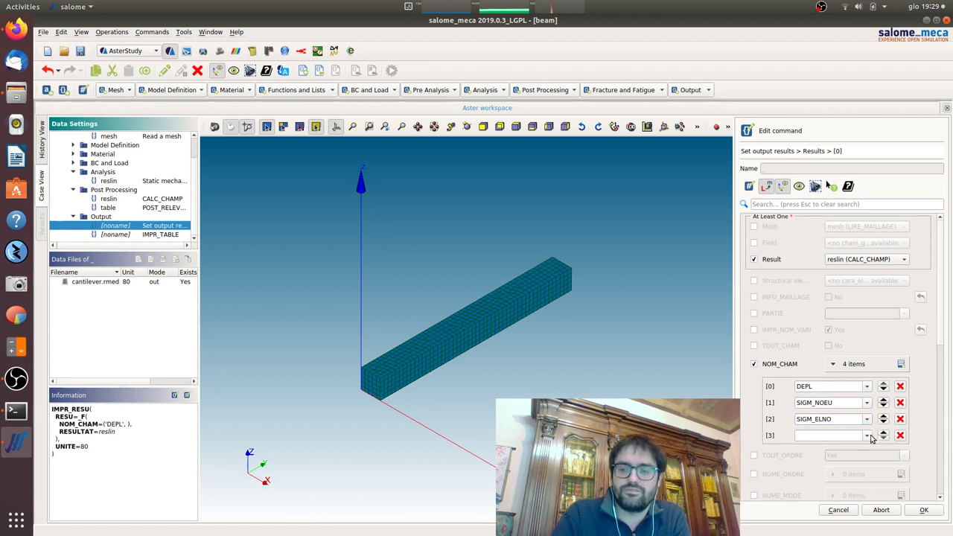
left_click(867, 436)
scroll(870, 461, "down", 3)
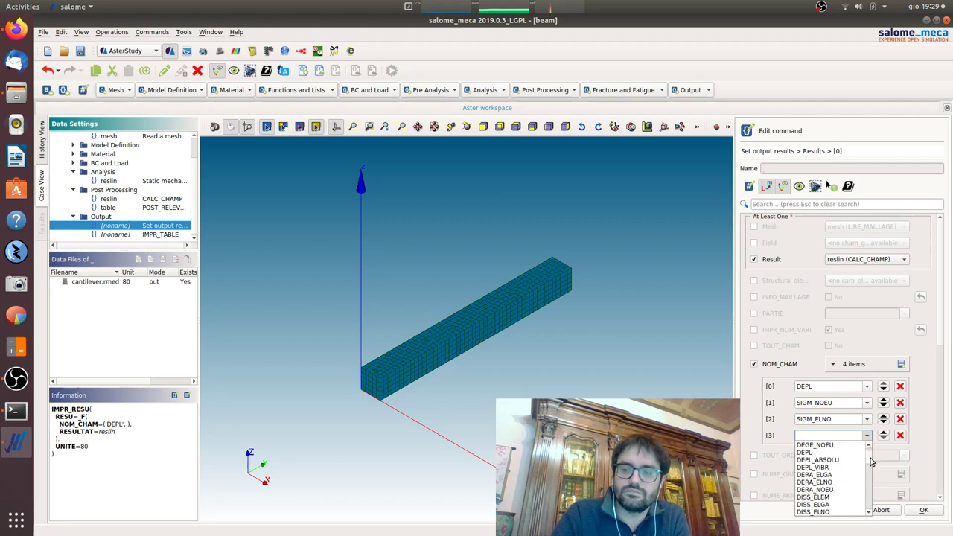
scroll(871, 462, "down", 3)
scroll(871, 466, "down", 3)
scroll(871, 468, "up", 2)
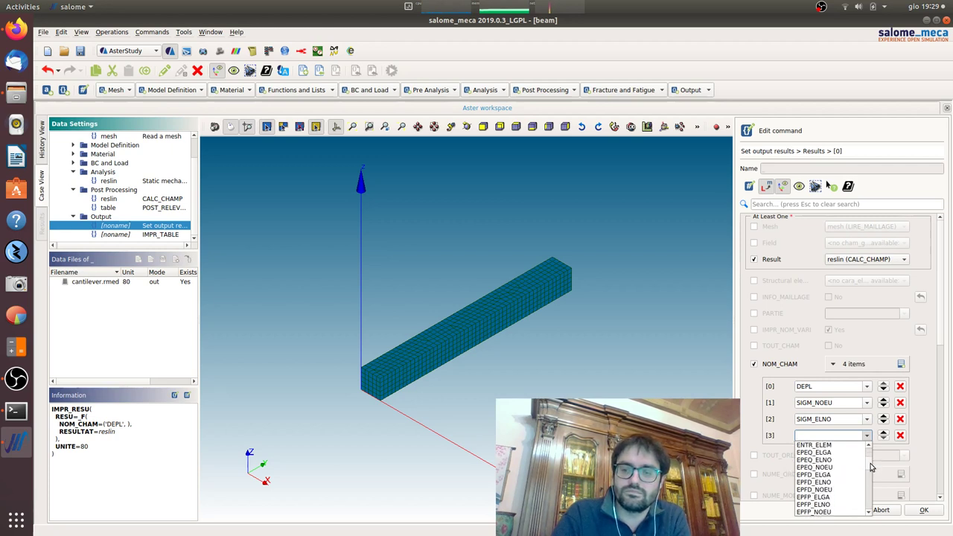
scroll(874, 467, "up", 2)
scroll(873, 468, "down", 1)
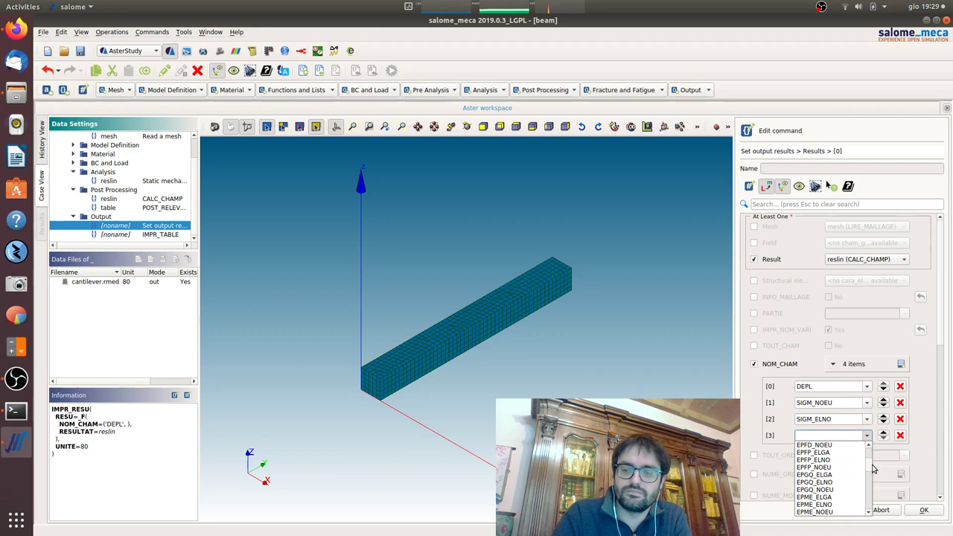
left_click(870, 513)
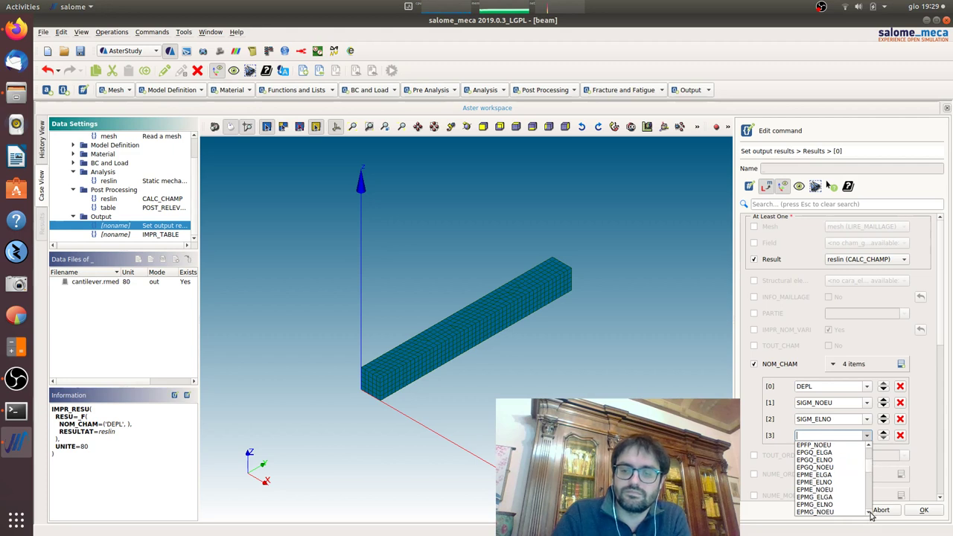
left_click(870, 512)
left_click(870, 513)
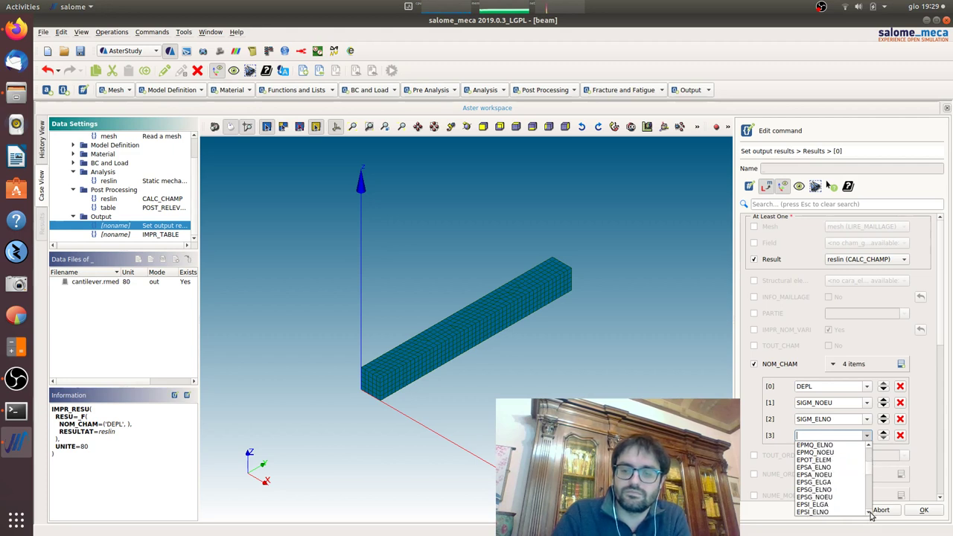
left_click(856, 514)
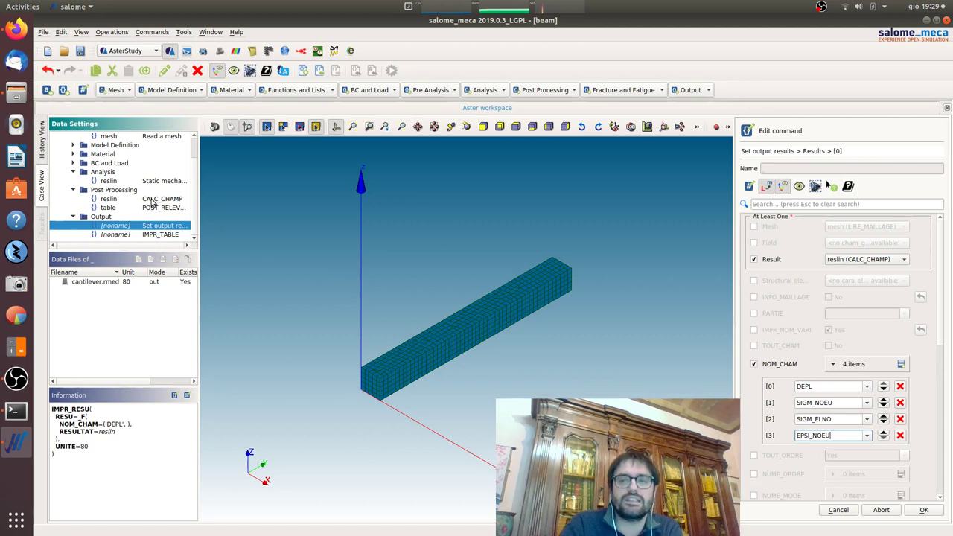
Show the reslin CALC_CHAMP step's Information panel to check its stress and strain fields.
left_click(152, 201)
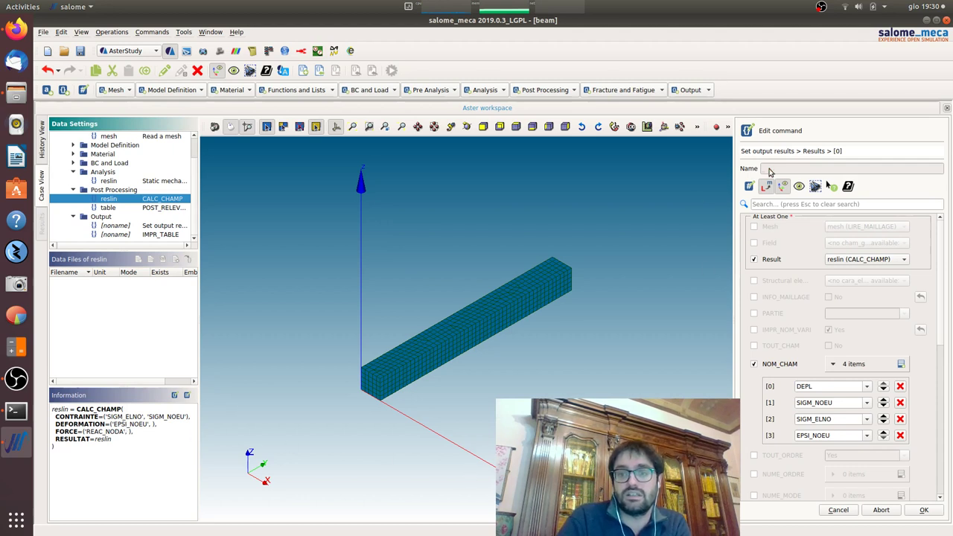
Confirm the results output, save the study, and run RunCase_1 with 5 s auto refresh.
left_click(920, 510)
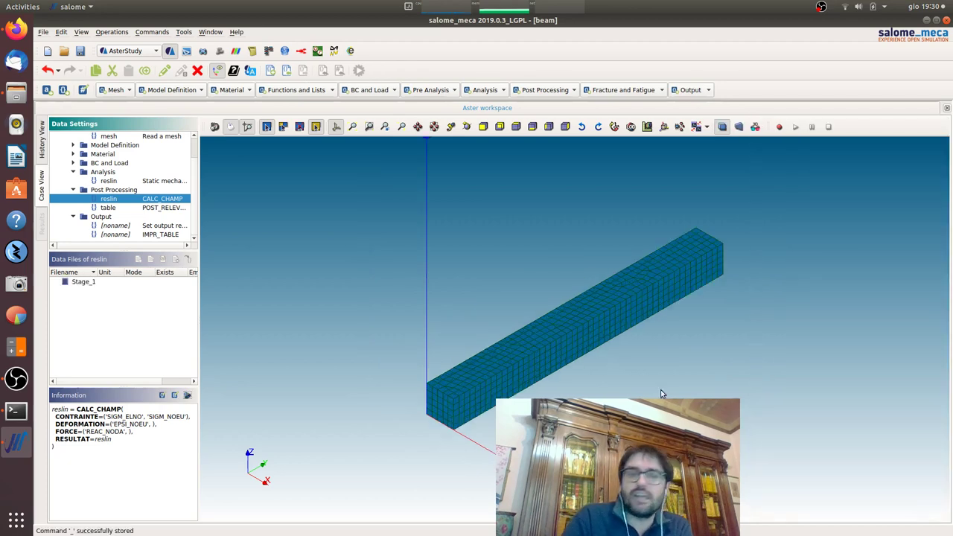
left_click(79, 50)
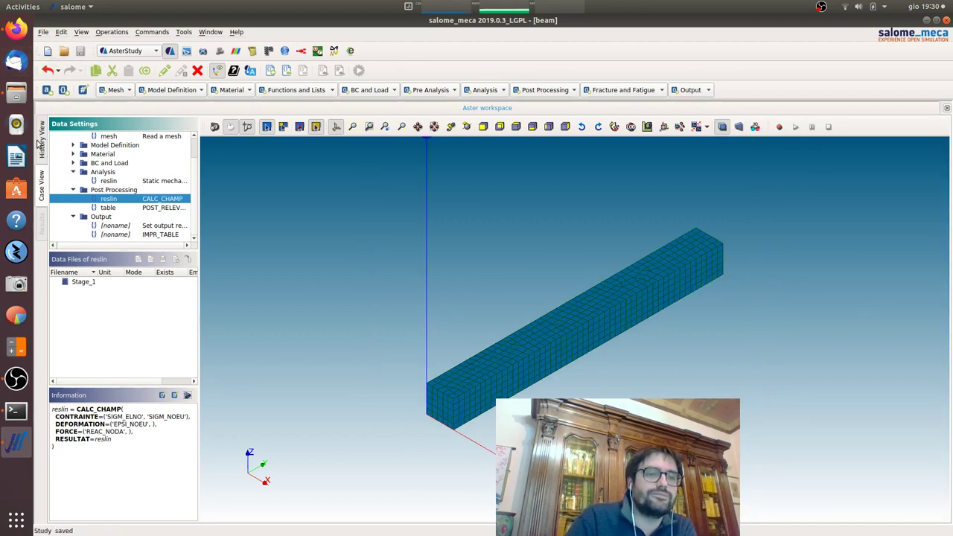
left_click(42, 149)
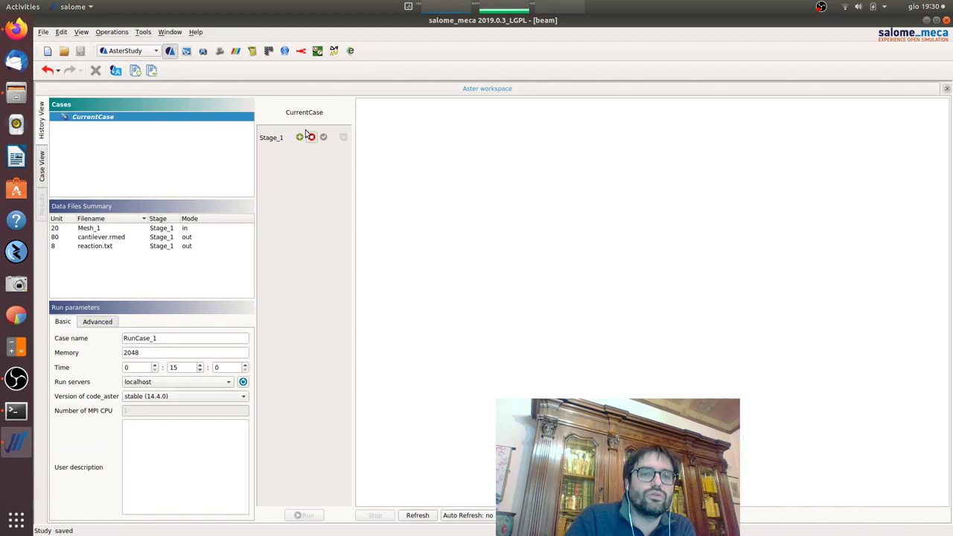
left_click(306, 515)
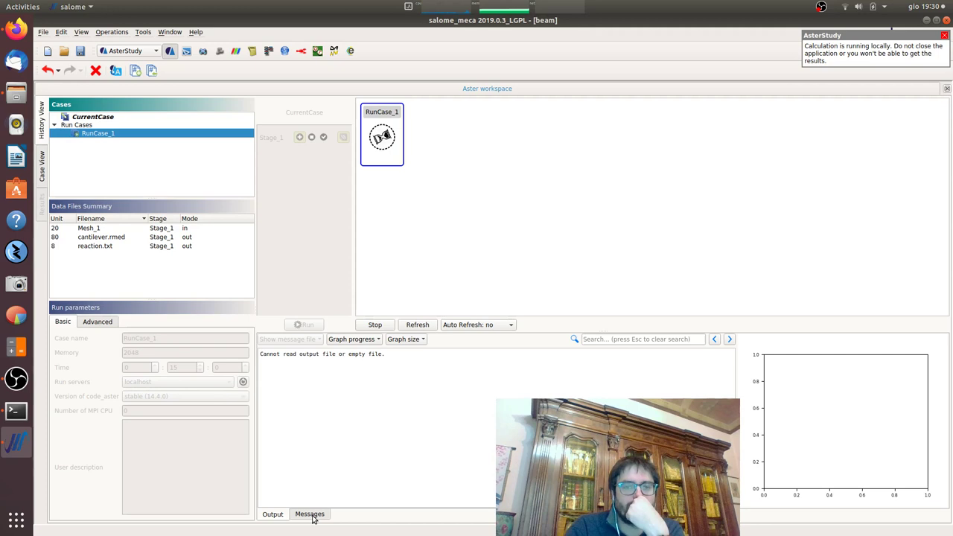
left_click(480, 327)
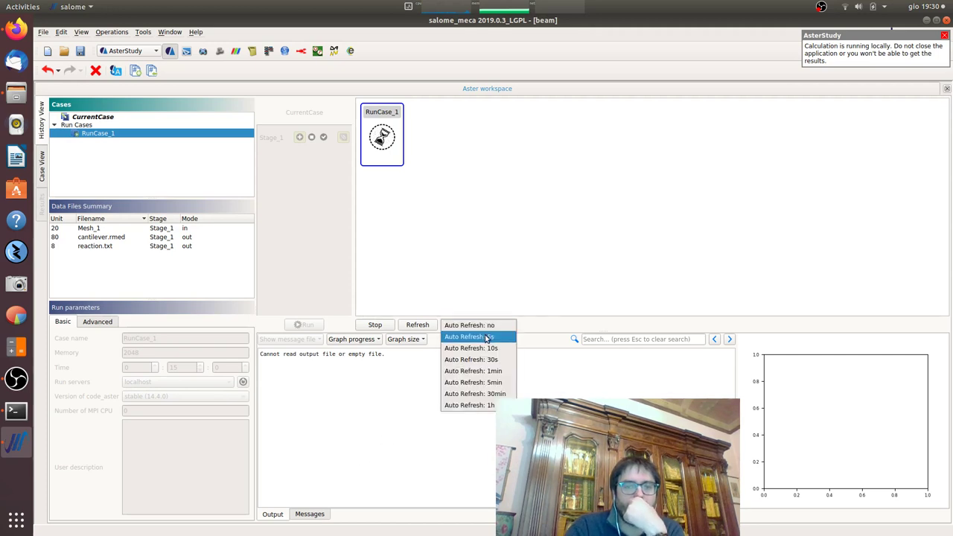
left_click(485, 337)
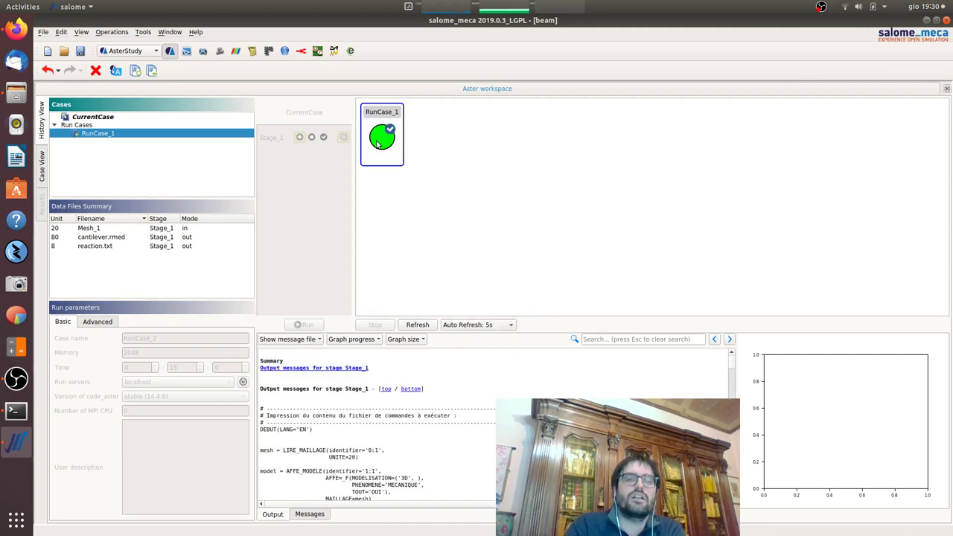
Browse to the Desktop's videos folder in Files to find the beam outputs.
left_click(16, 93)
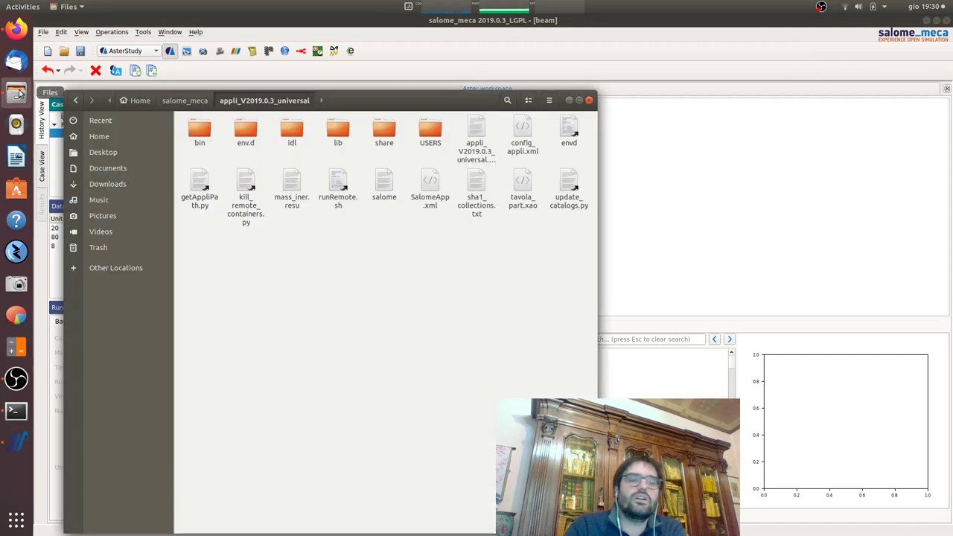
left_click(130, 151)
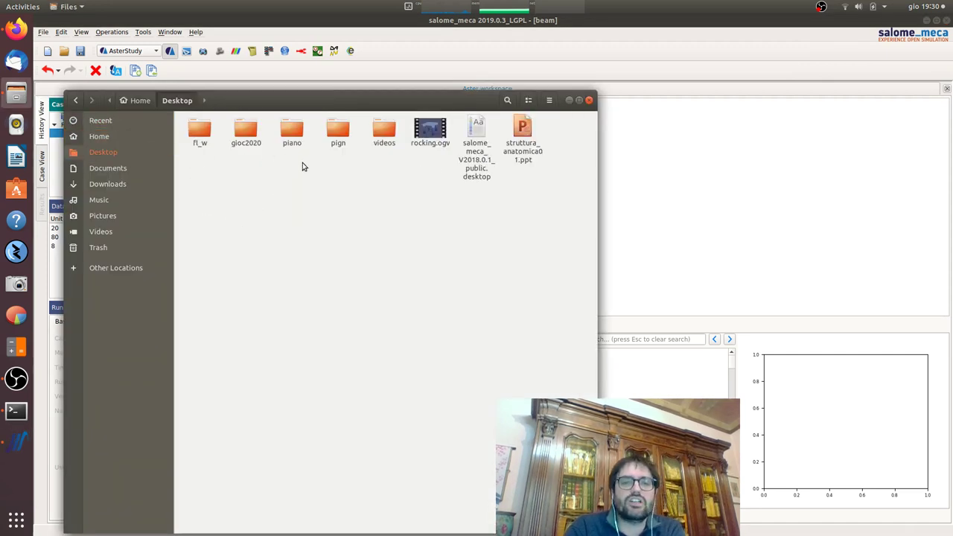
double_click(377, 137)
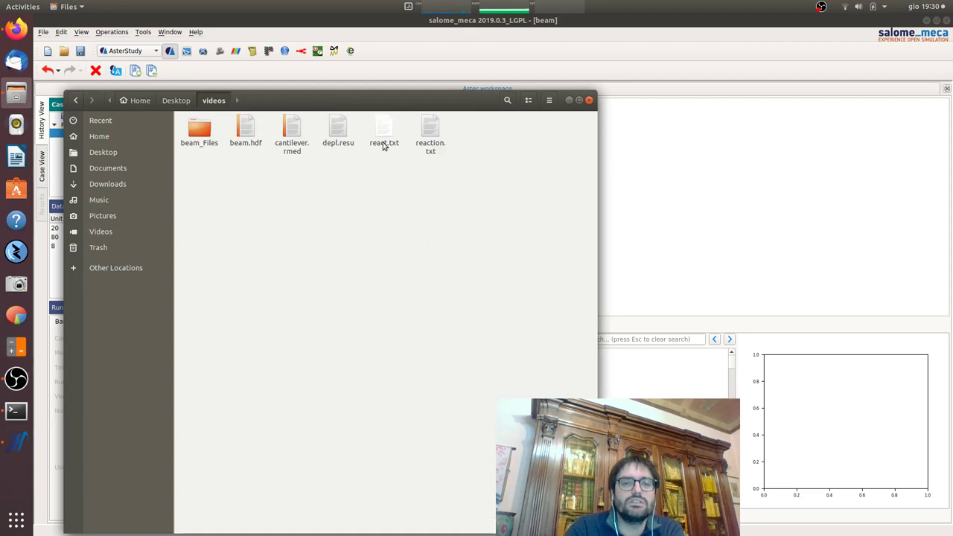
Open reaction.txt in Text Editor to confirm the DZ reaction of 1.00000E+04.
double_click(431, 132)
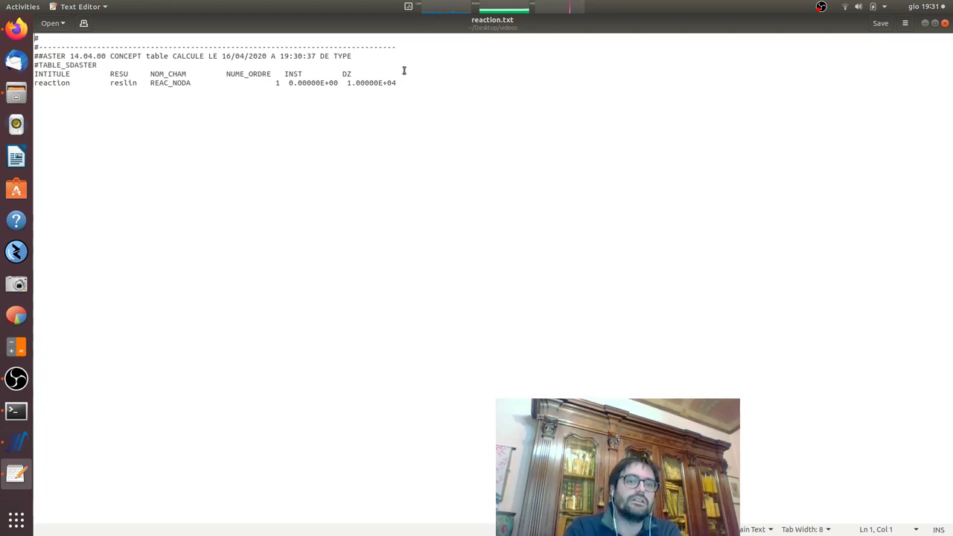
Close Text Editor and Files, then select cantilever.rmed in RunCase_1's data files.
left_click(945, 23)
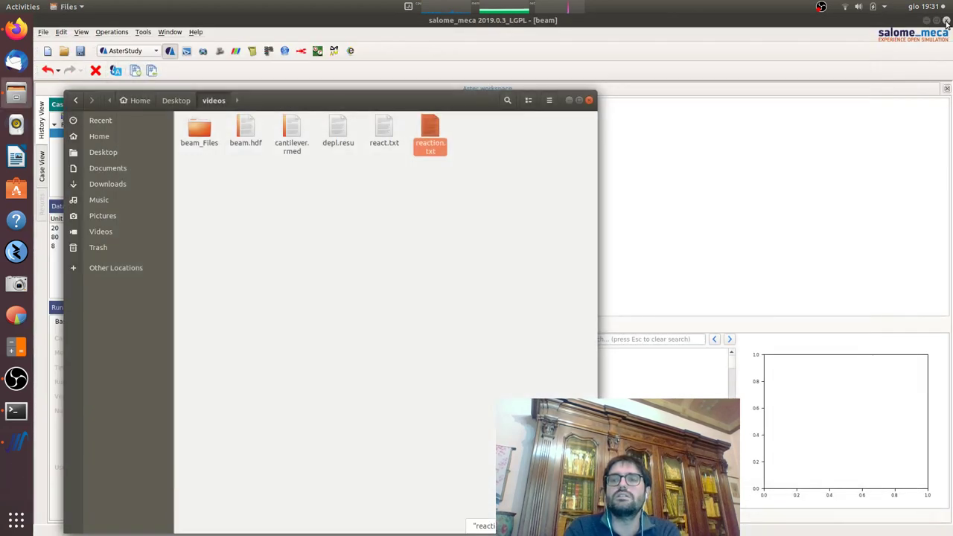
left_click(688, 61)
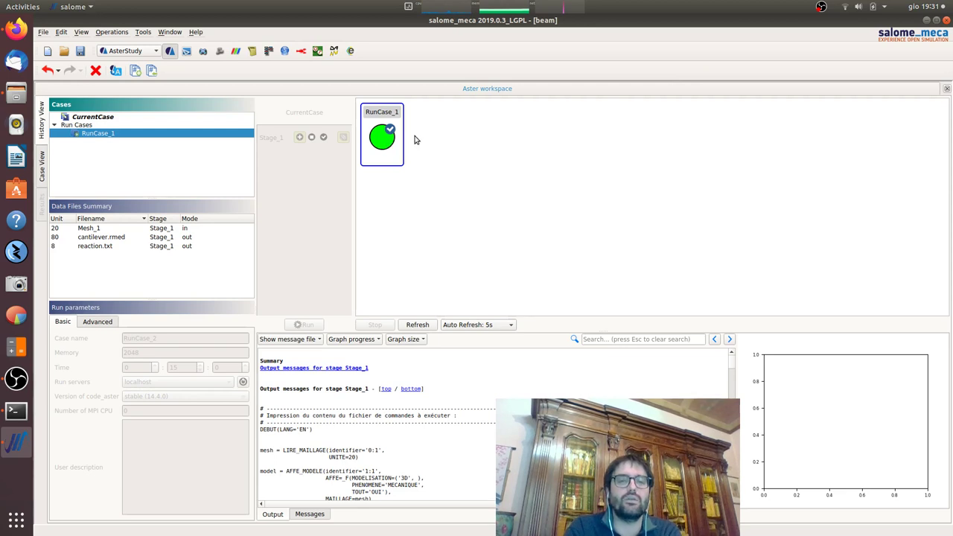
mouse_move(381, 136)
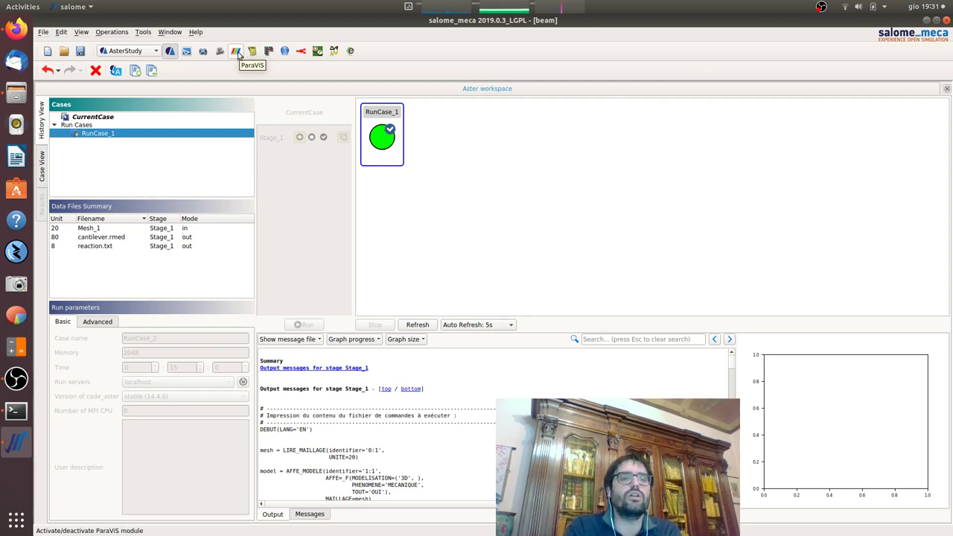
right_click(379, 142)
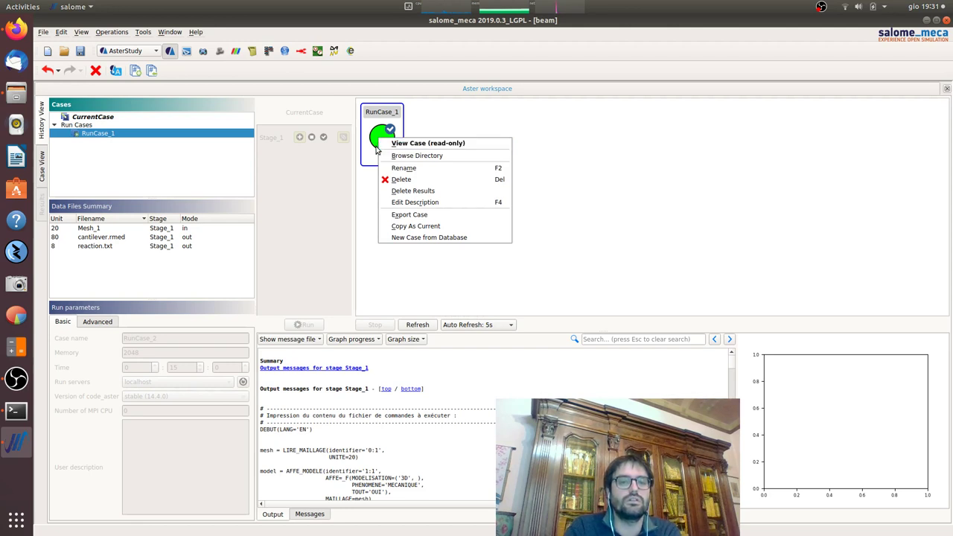
left_click(476, 114)
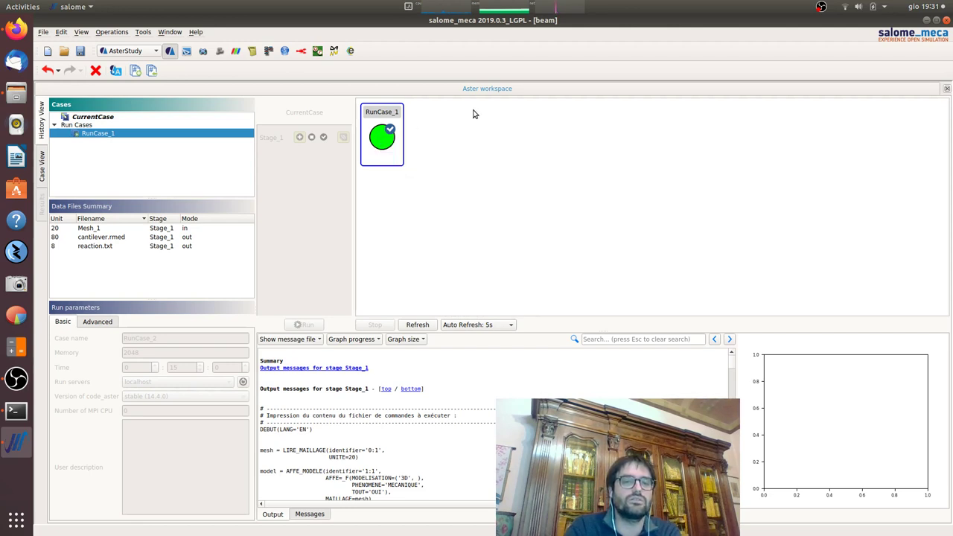
left_click(110, 239)
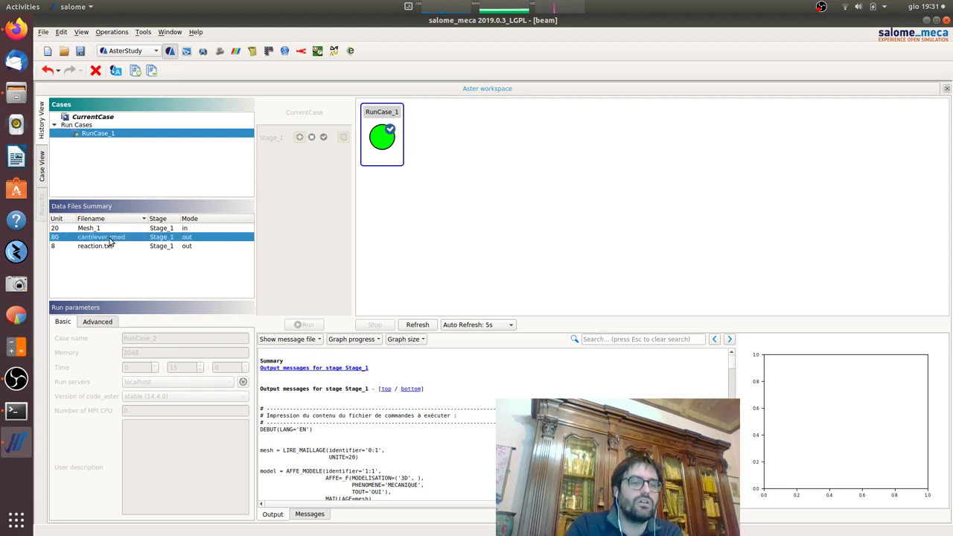
Post-process cantilever.rmed and colour the deformed beam by displacement component DZ.
right_click(109, 239)
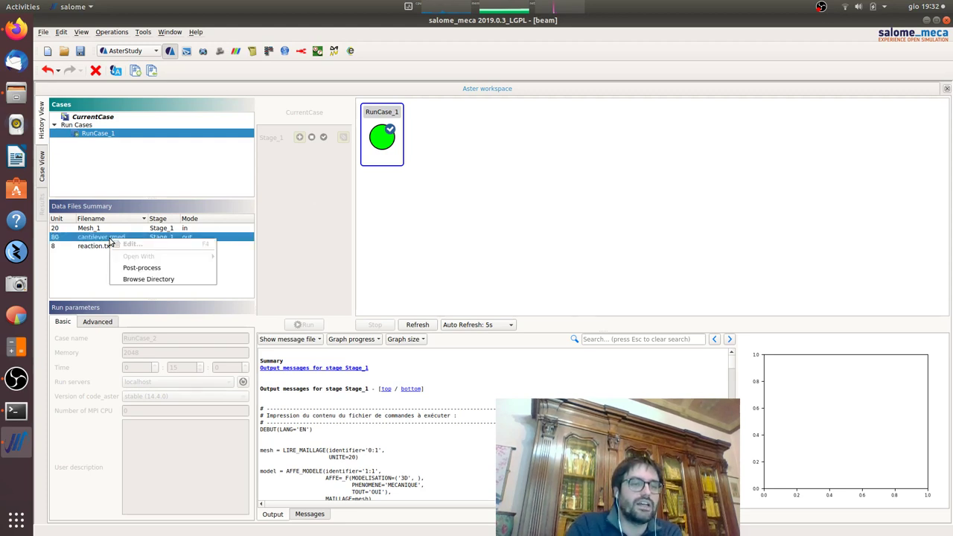
left_click(135, 270)
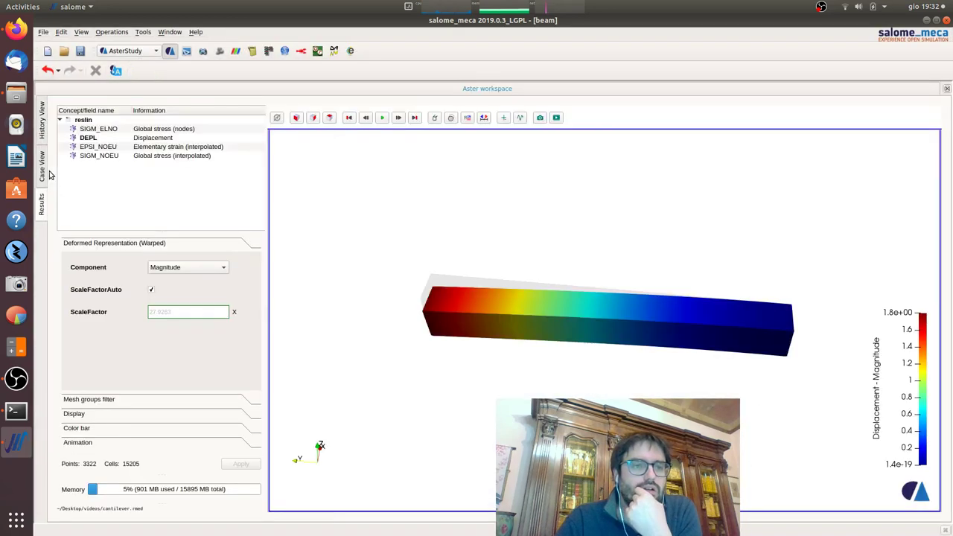
mouse_move(469, 296)
left_mouse_down()
mouse_move(476, 238)
mouse_move(761, 255)
mouse_move(761, 206)
mouse_move(834, 213)
mouse_move(801, 260)
mouse_move(806, 243)
mouse_move(793, 223)
mouse_move(803, 257)
left_mouse_up()
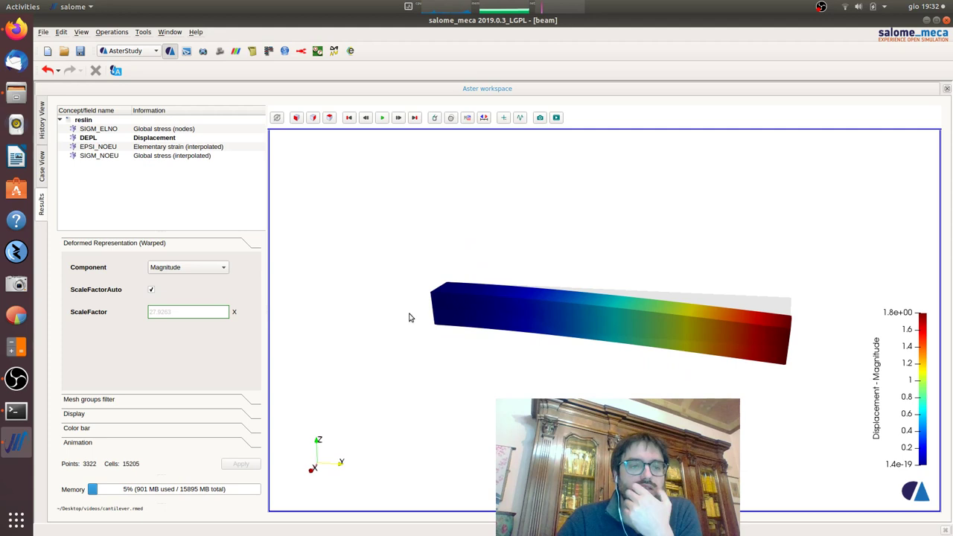
left_click(222, 268)
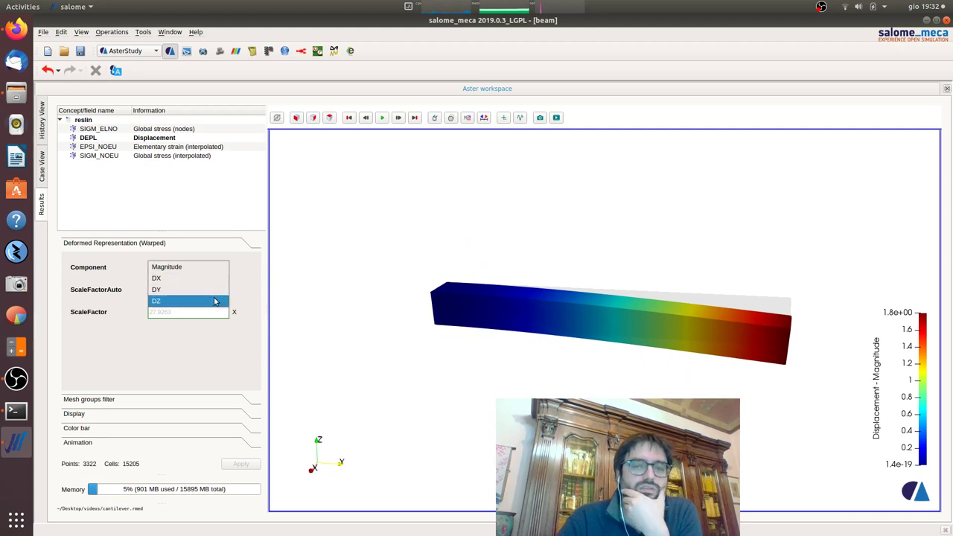
left_click(213, 301)
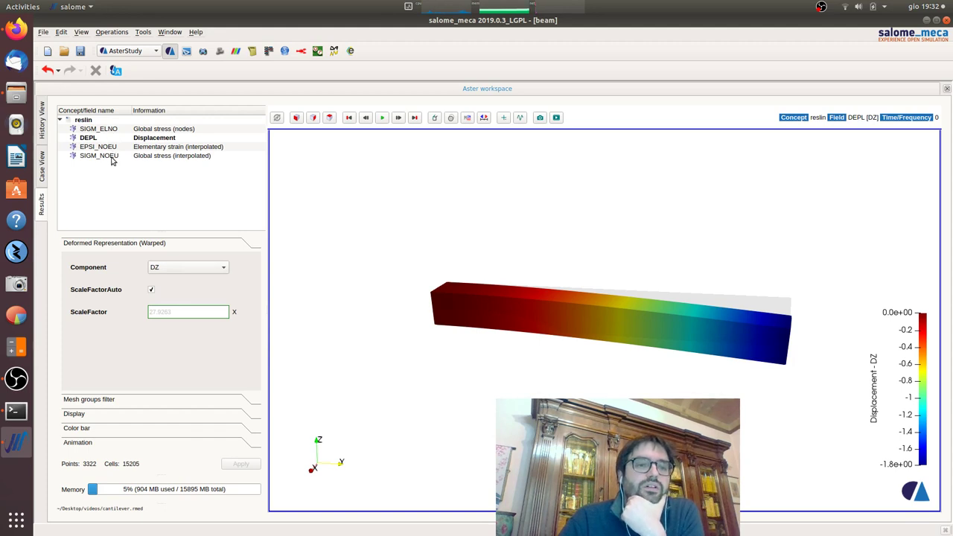
Colour the beam by the SIYY component of SIGM_NOEU stress, about -54 to 54.
left_click(112, 156)
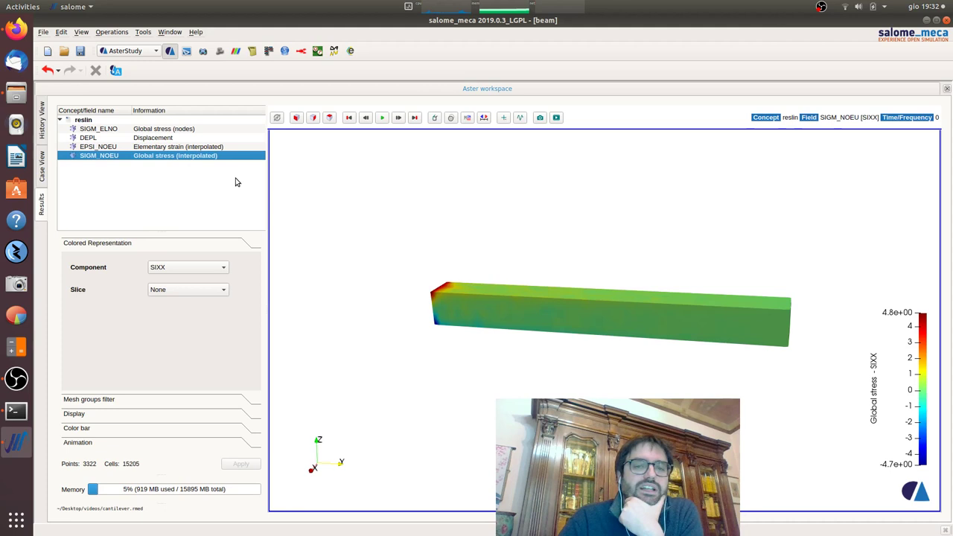
left_click(194, 271)
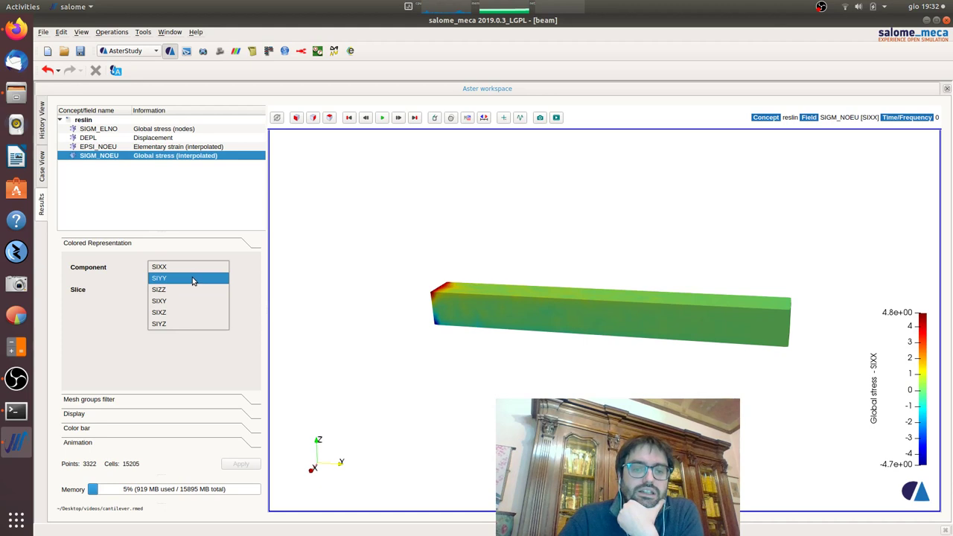
left_click(193, 280)
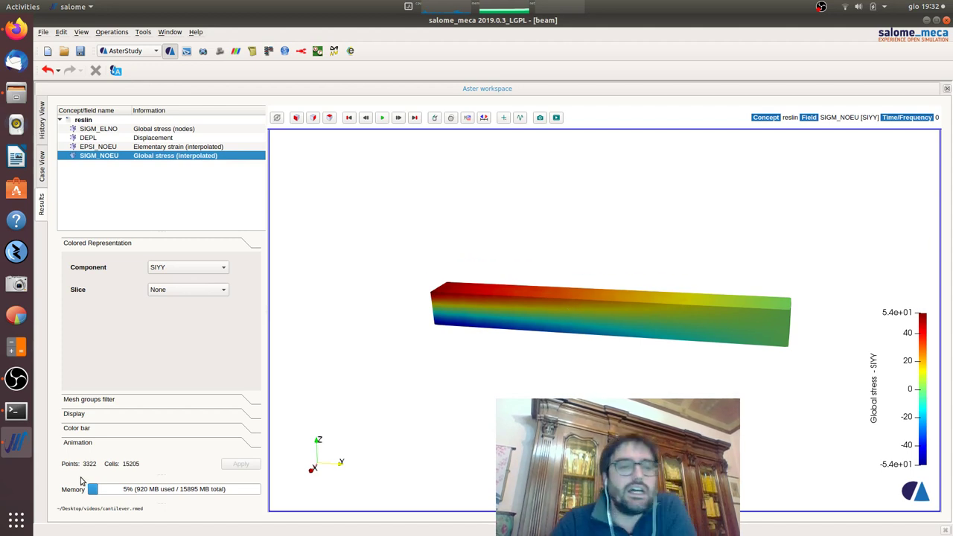
right_click(210, 158)
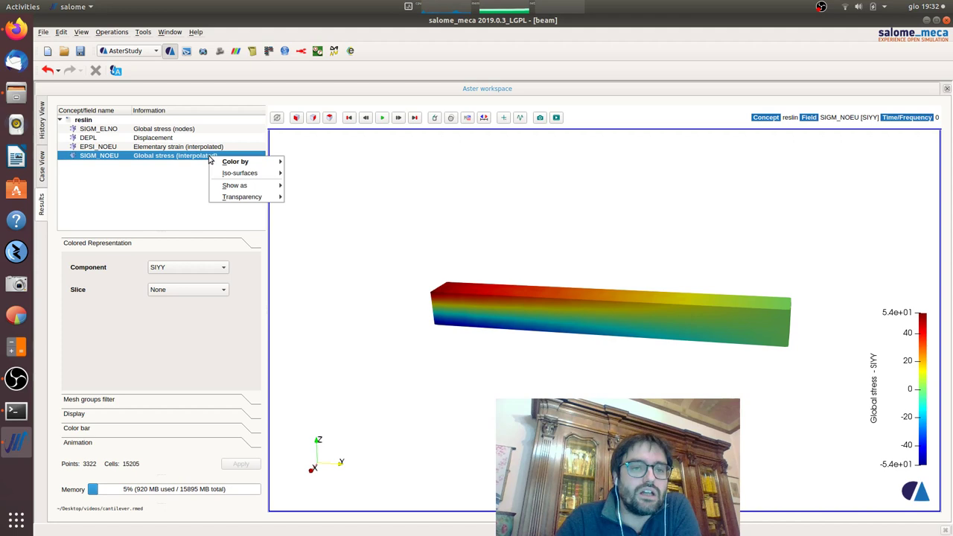
mouse_move(235, 161)
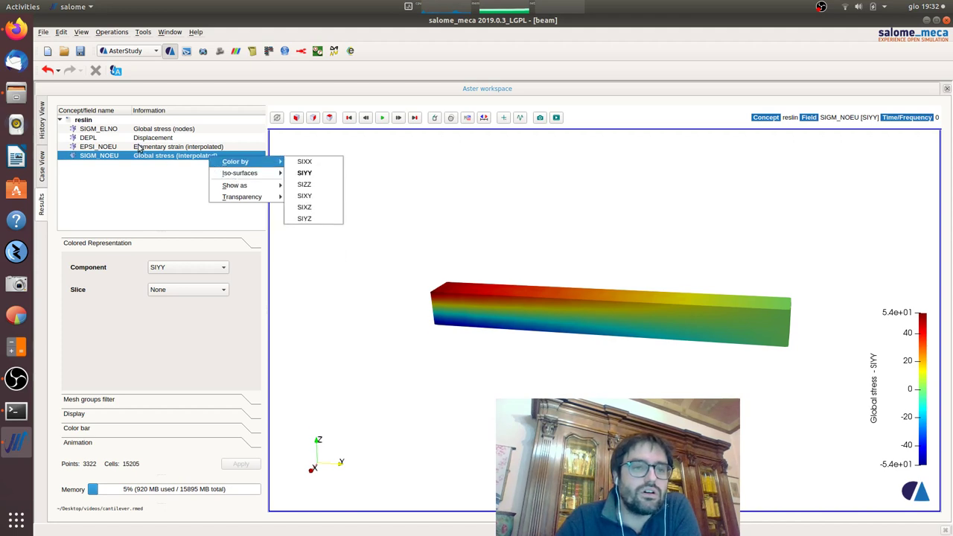
left_click(142, 153)
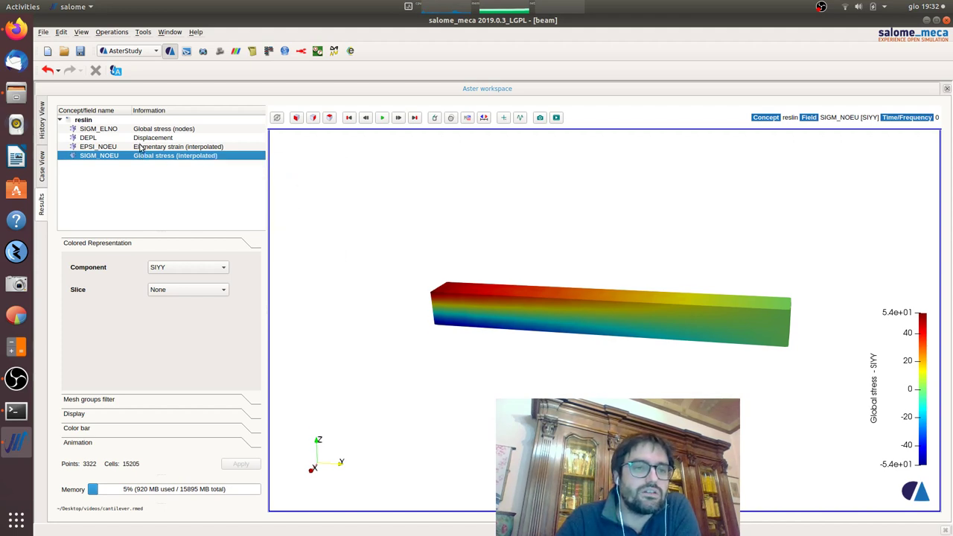
Colour the beam by EPSI_NOEU strain component EPYY, about -2.5e-4 to 2.5e-4.
left_click(140, 148)
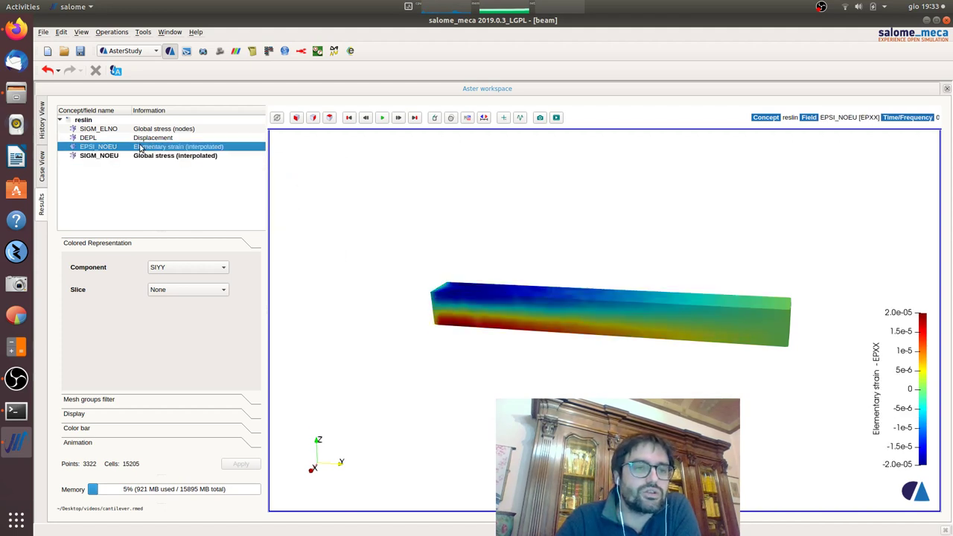
left_click(220, 269)
left_click(215, 277)
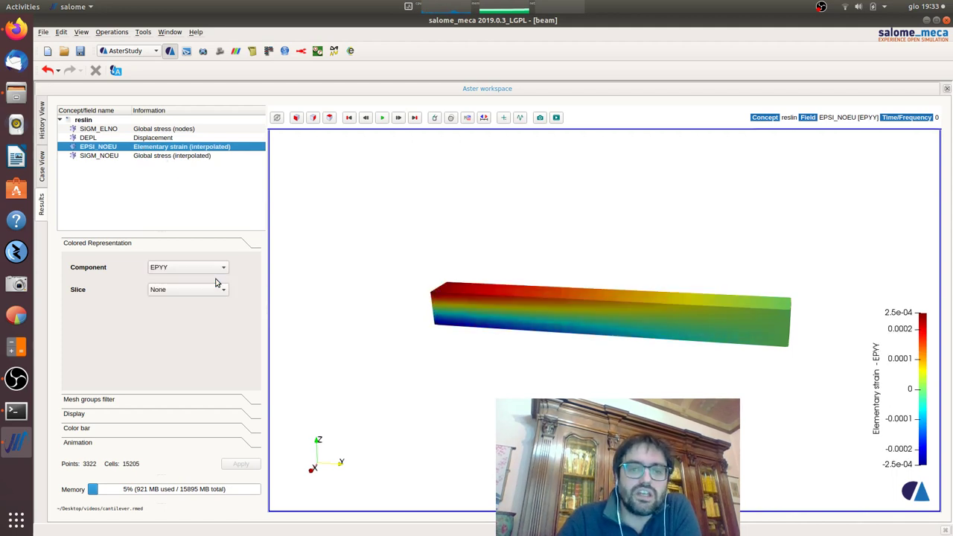
mouse_move(514, 379)
left_mouse_down()
mouse_move(525, 339)
mouse_move(499, 367)
mouse_move(543, 361)
mouse_move(524, 371)
left_mouse_up()
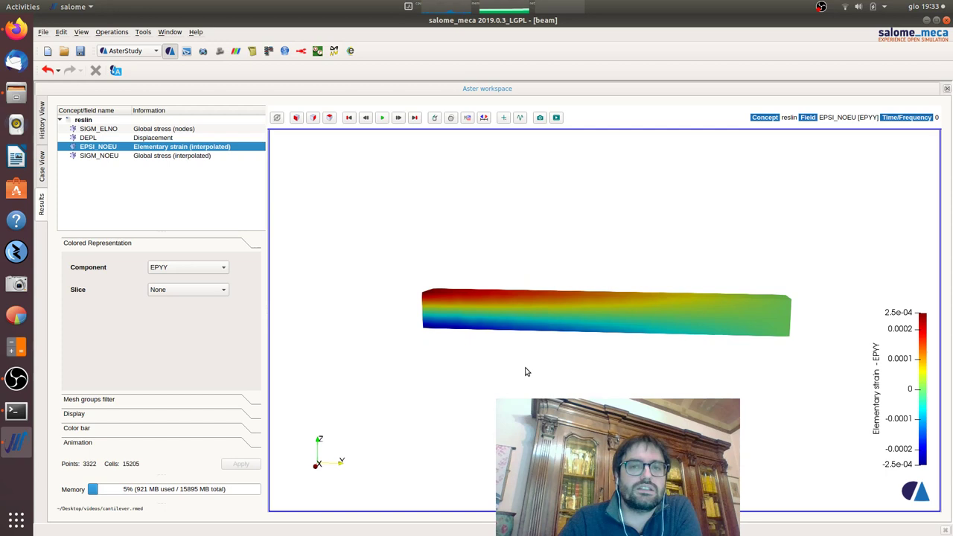